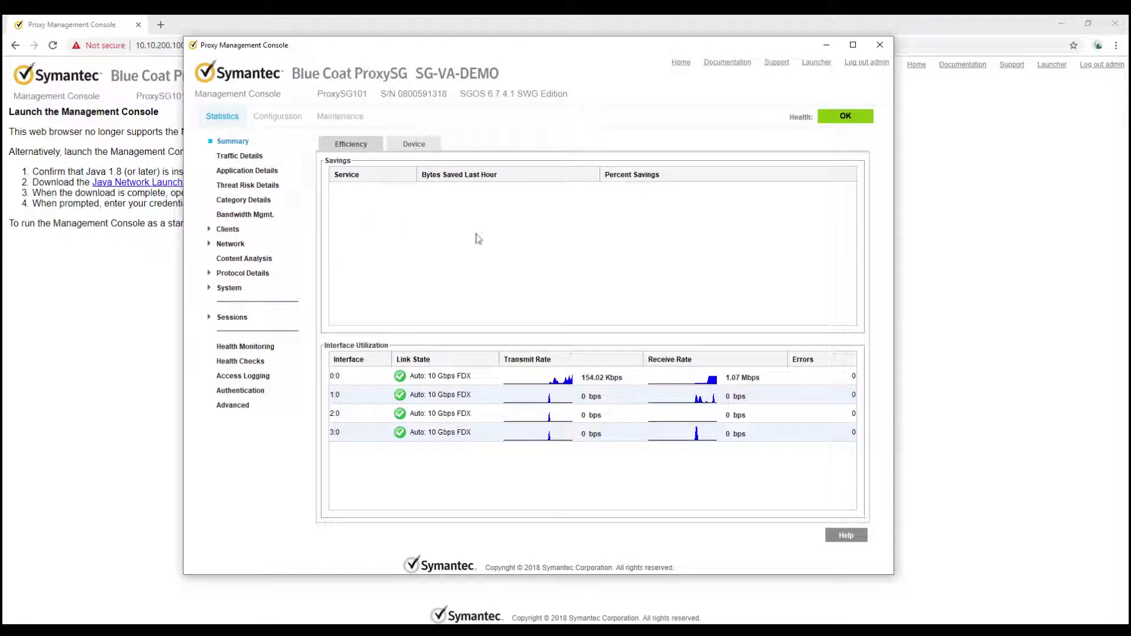
Go to Configuration > Services > Proxy Services and expand the Standard service group.
{"action": "left_click", "coordinate": [521, 243]}
{"action": "left_click", "coordinate": [223, 113]}
{"action": "left_click", "coordinate": [431, 254]}
{"action": "left_click", "coordinate": [473, 239]}
{"action": "left_click", "coordinate": [407, 238]}
{"action": "left_click", "coordinate": [405, 241]}
{"action": "left_click", "coordinate": [406, 242]}
{"action": "left_click", "coordinate": [279, 120]}
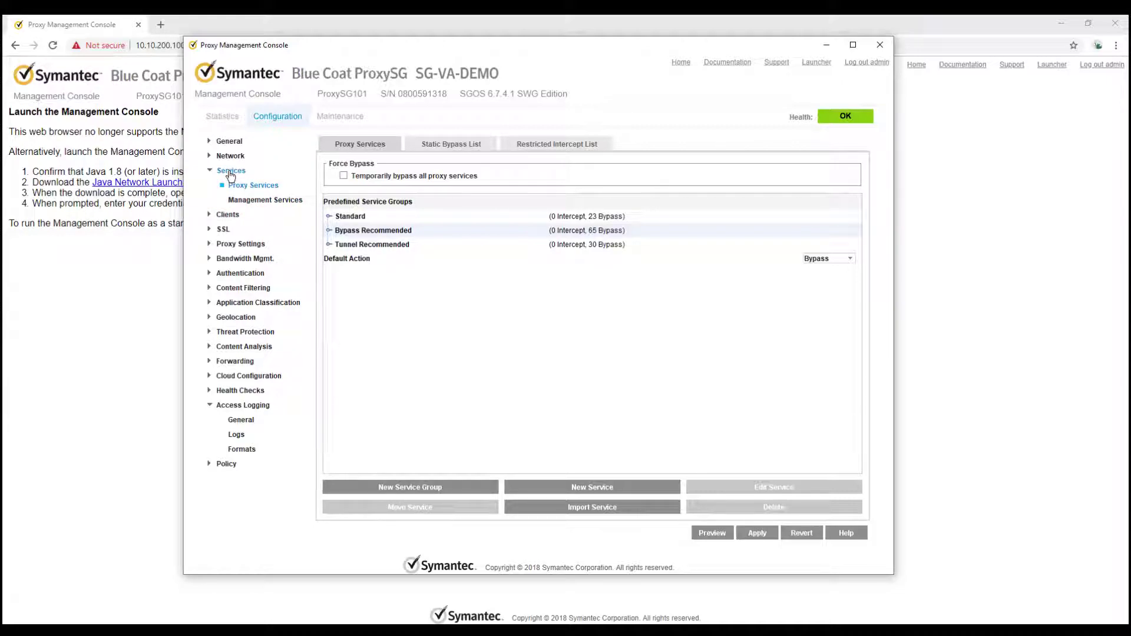
{"action": "left_click", "coordinate": [466, 354]}
{"action": "left_click", "coordinate": [328, 217]}
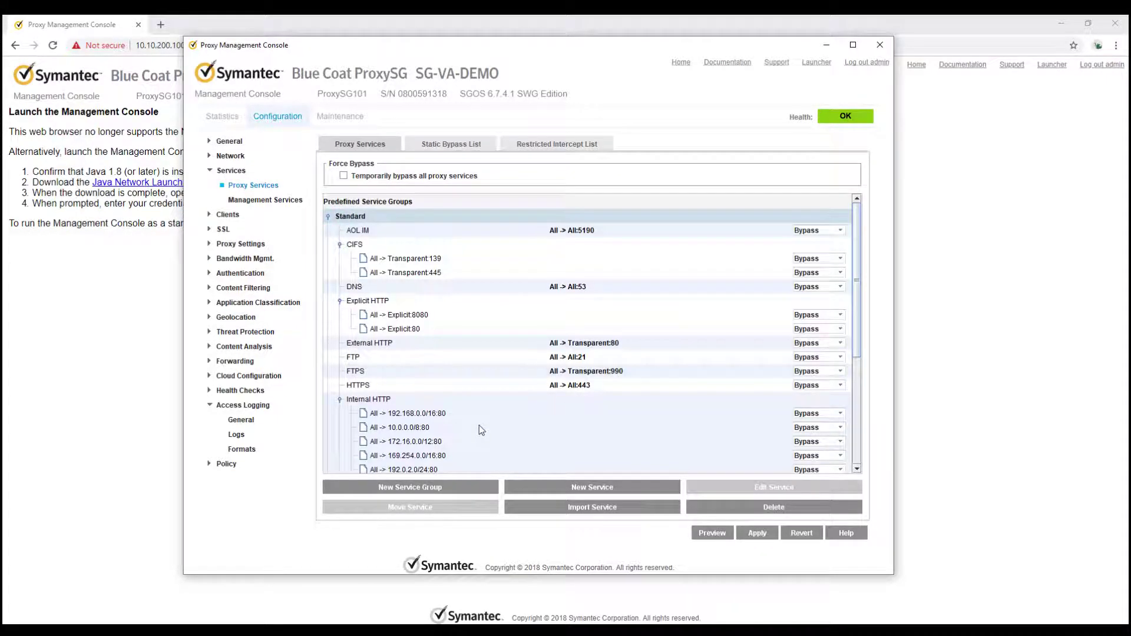
{"action": "scroll", "coordinate": [479, 425], "scroll_direction": "down", "scroll_amount": 1}
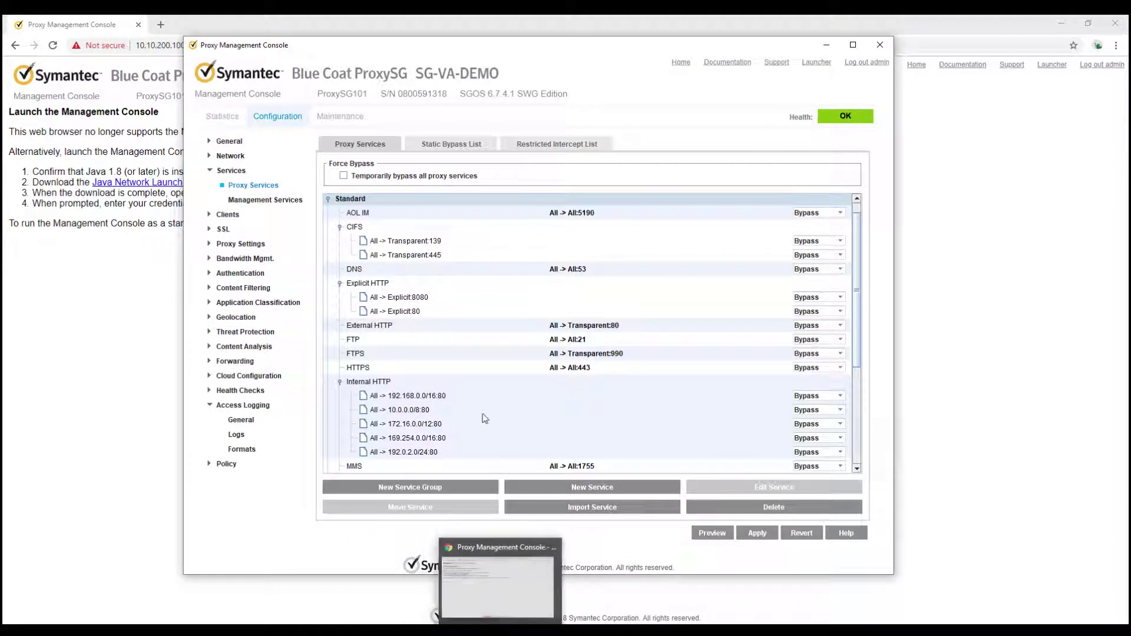
{"action": "left_click", "coordinate": [452, 398]}
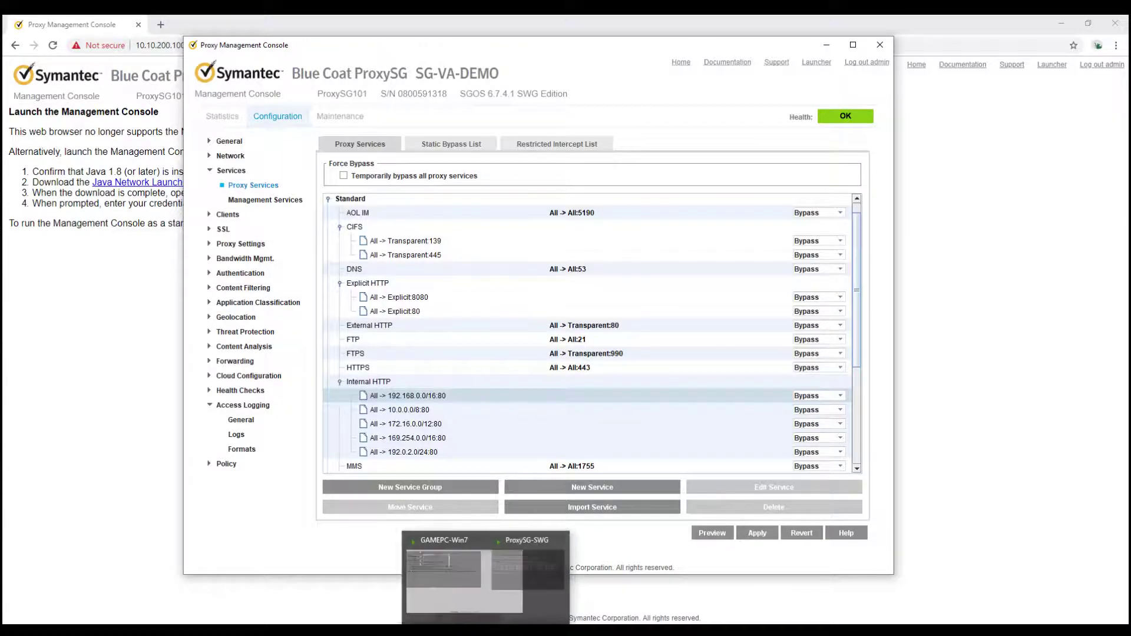
{"action": "left_click", "coordinate": [429, 579]}
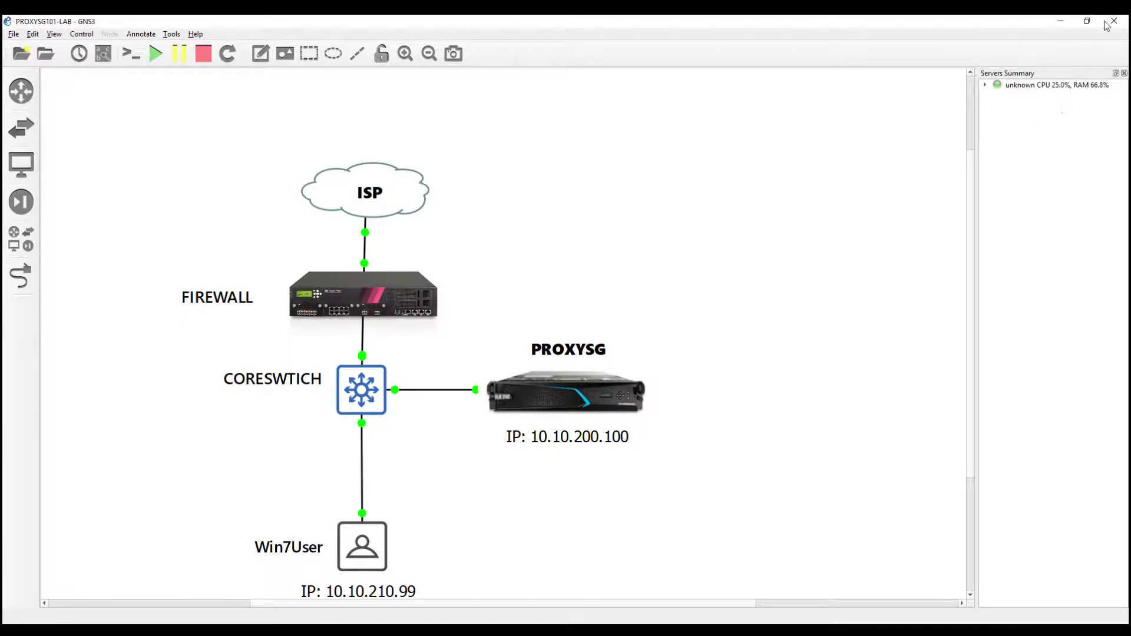
{"action": "left_click", "coordinate": [1058, 23]}
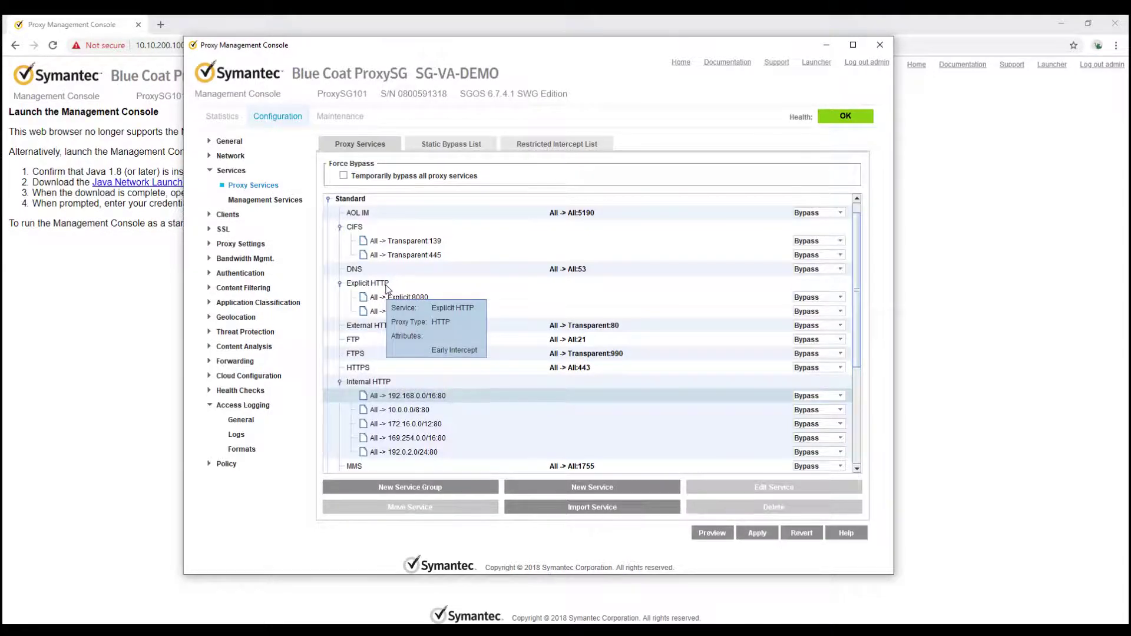
Collapse and re-expand the Explicit HTTP service group.
{"action": "double_click", "coordinate": [367, 285]}
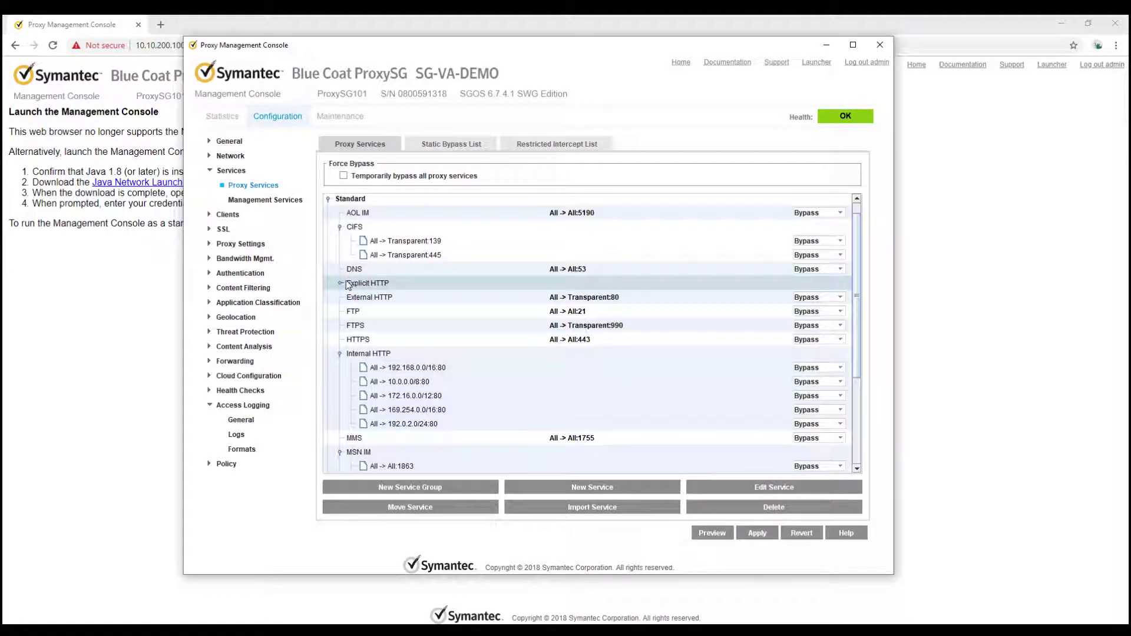
{"action": "left_click", "coordinate": [343, 284]}
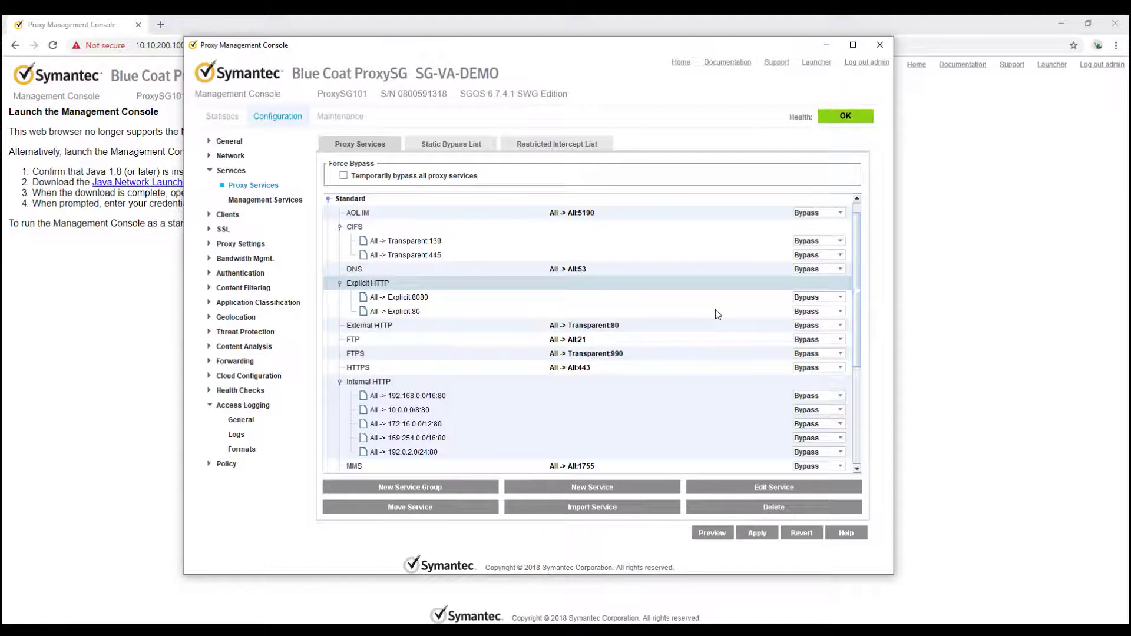
Edit Explicit HTTP and switch its 8080 and 80 listeners from Bypass to Intercept.
{"action": "left_click", "coordinate": [769, 487]}
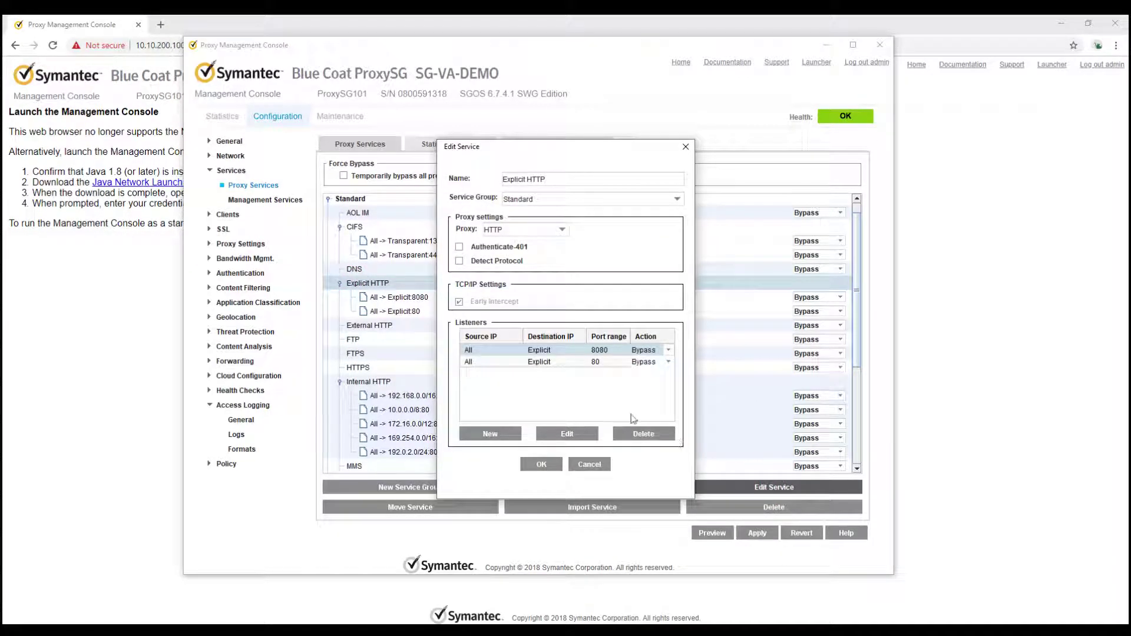
{"action": "left_click", "coordinate": [664, 350]}
{"action": "left_click", "coordinate": [650, 378]}
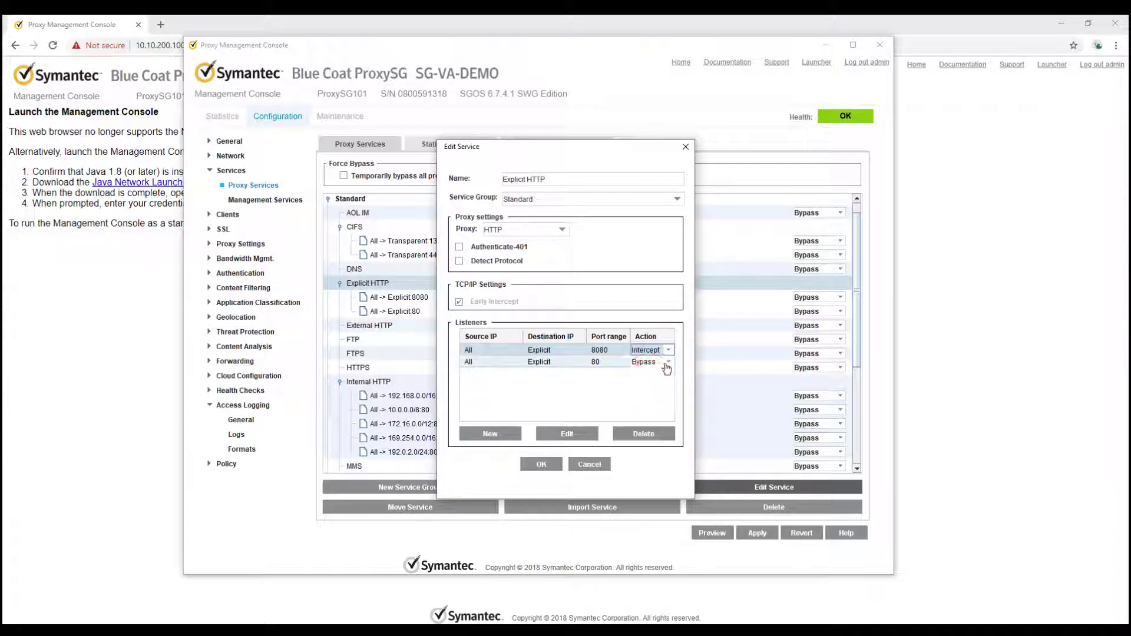
{"action": "left_click", "coordinate": [667, 364]}
{"action": "left_click", "coordinate": [644, 386]}
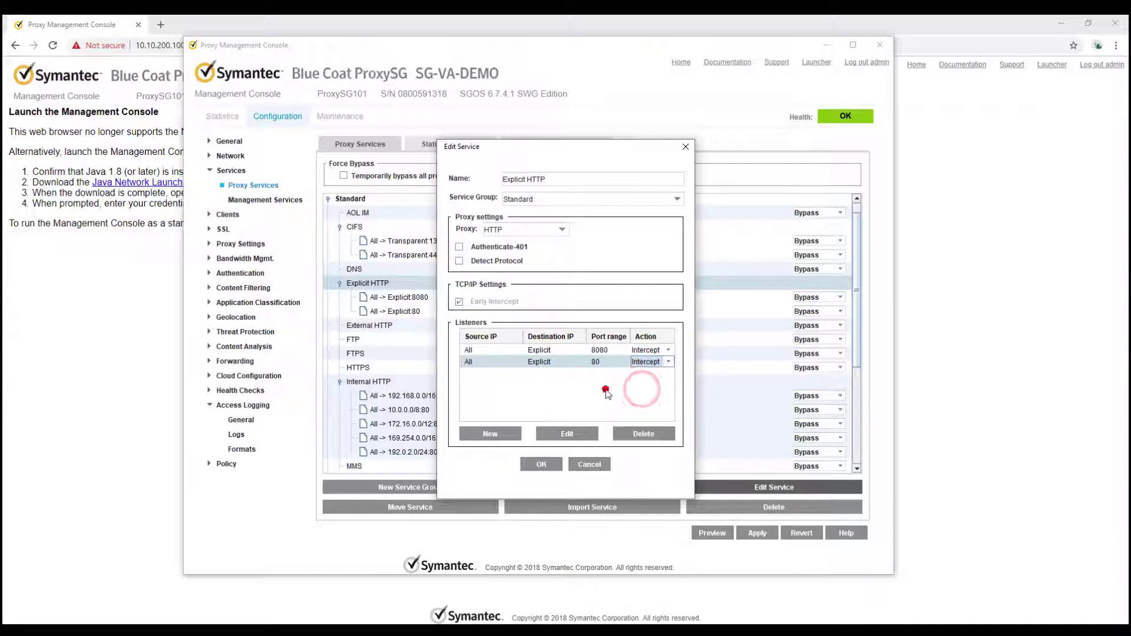
{"action": "left_click", "coordinate": [605, 391]}
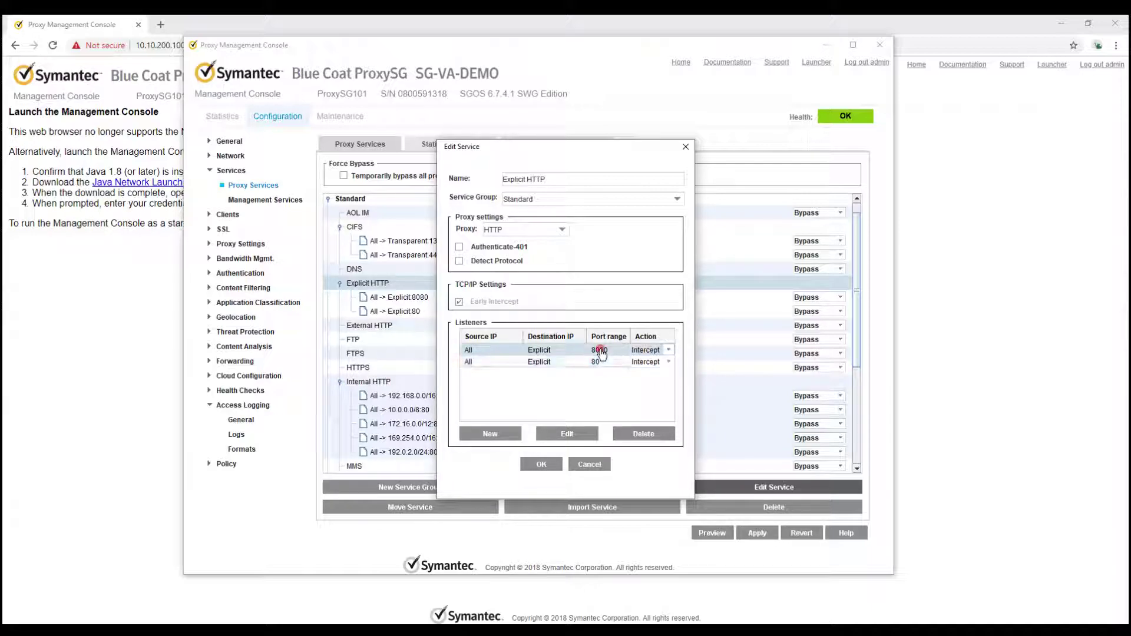
{"action": "left_click", "coordinate": [601, 369]}
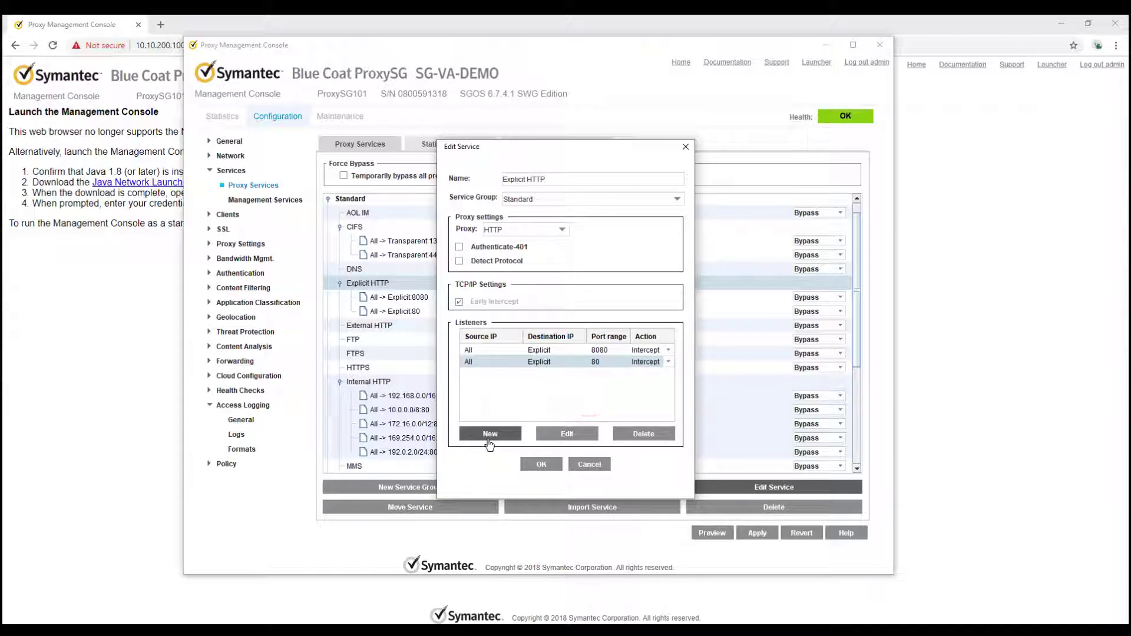
Create a listener with Source All, Destination Explicit, port 8088 and Action Intercept.
{"action": "left_click", "coordinate": [490, 434]}
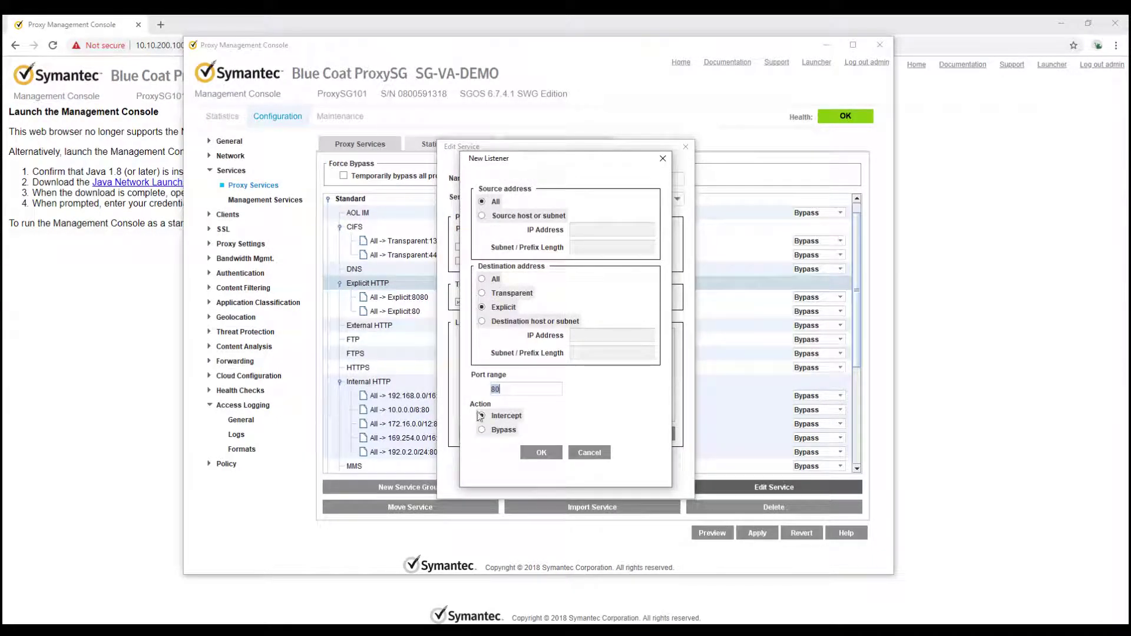
{"action": "left_click", "coordinate": [506, 390]}
{"action": "type", "text": "88"}
{"action": "left_click", "coordinate": [541, 453]}
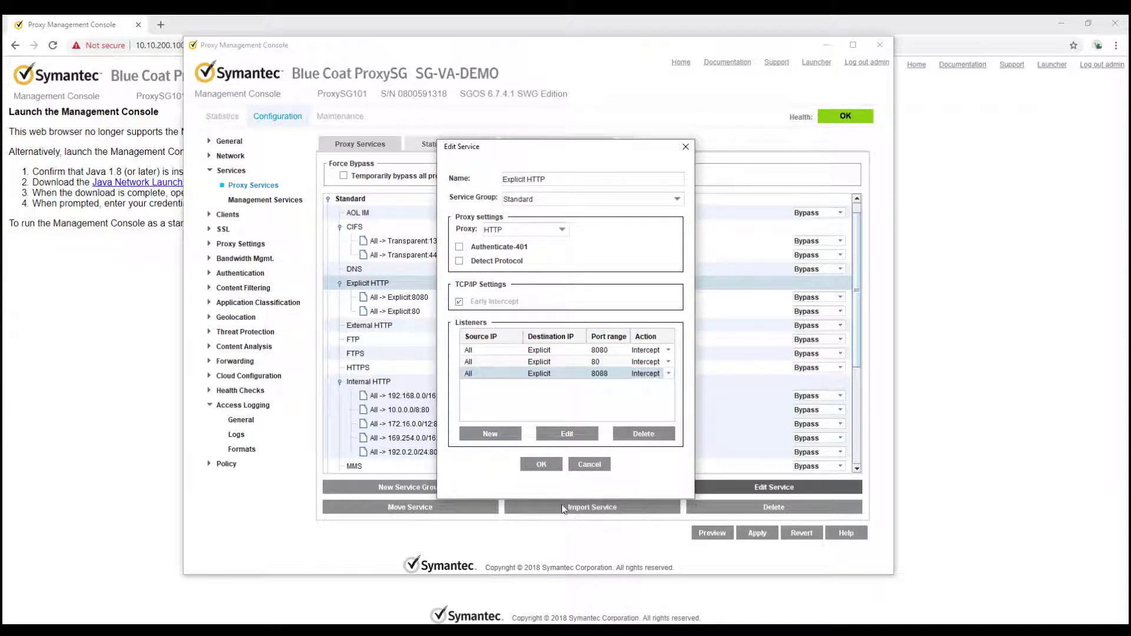
Accept Edit Service, apply the changes, and dismiss the Changes Done Successfully message.
{"action": "left_click", "coordinate": [541, 465]}
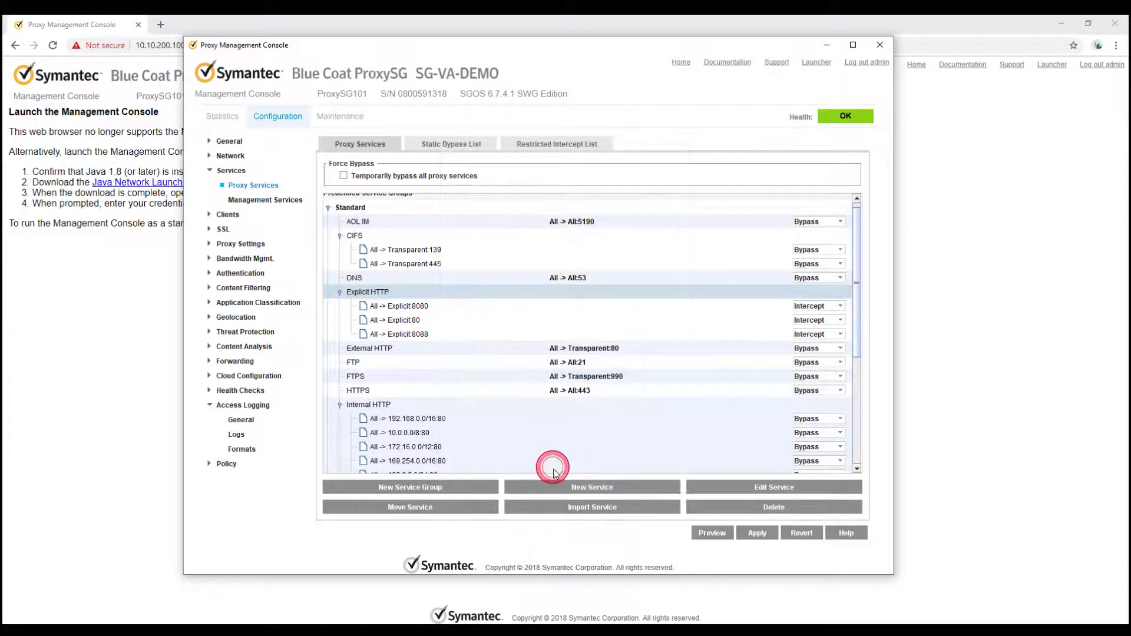
{"action": "left_click", "coordinate": [758, 534]}
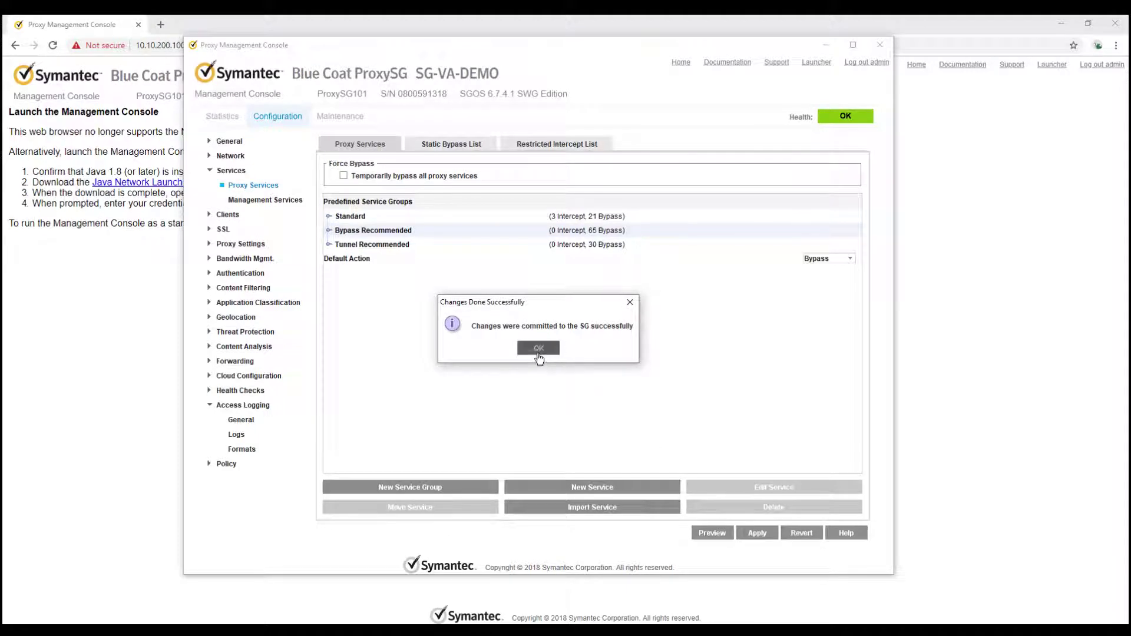
{"action": "left_click", "coordinate": [539, 348]}
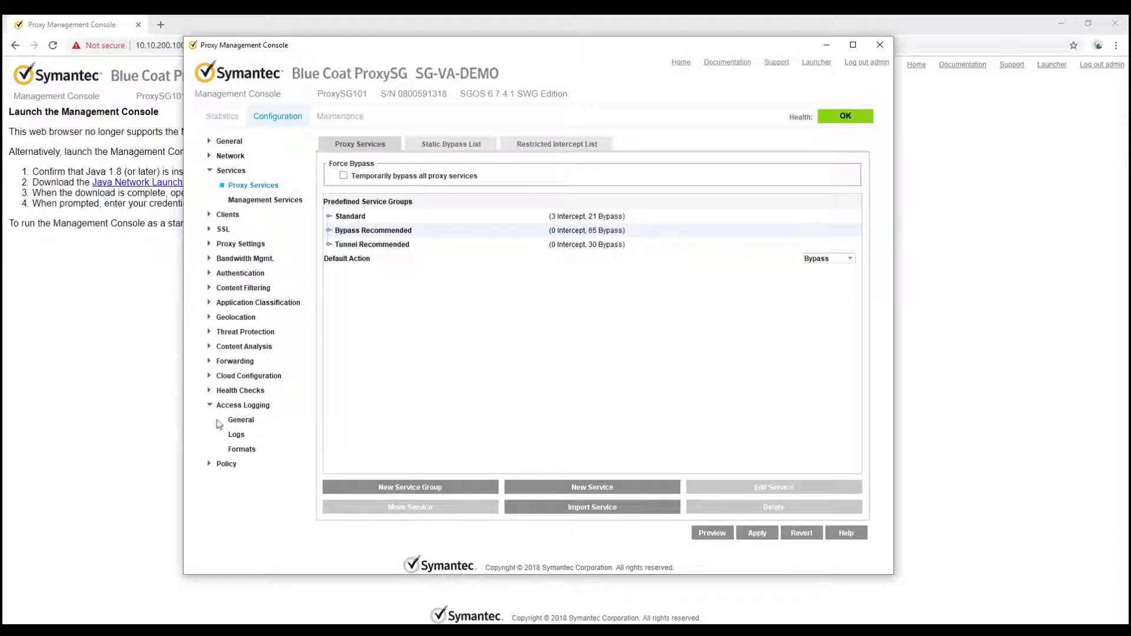
Go to Policy > Visual Policy Manager and launch the Java VPM.
{"action": "left_click", "coordinate": [269, 126]}
{"action": "left_click", "coordinate": [209, 465]}
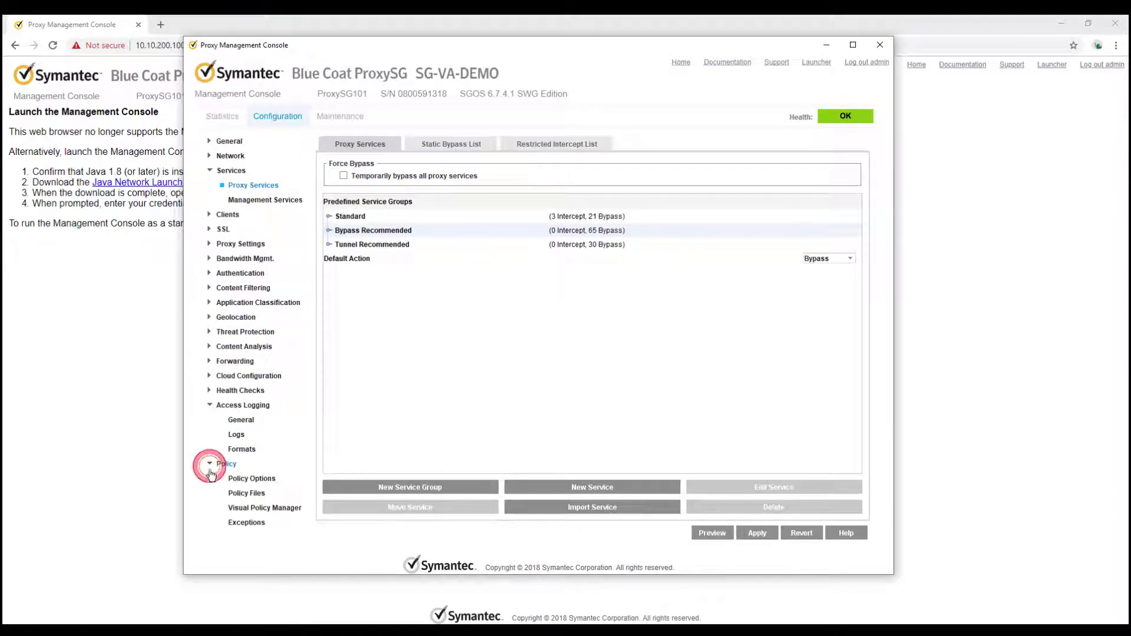
{"action": "left_click", "coordinate": [276, 510]}
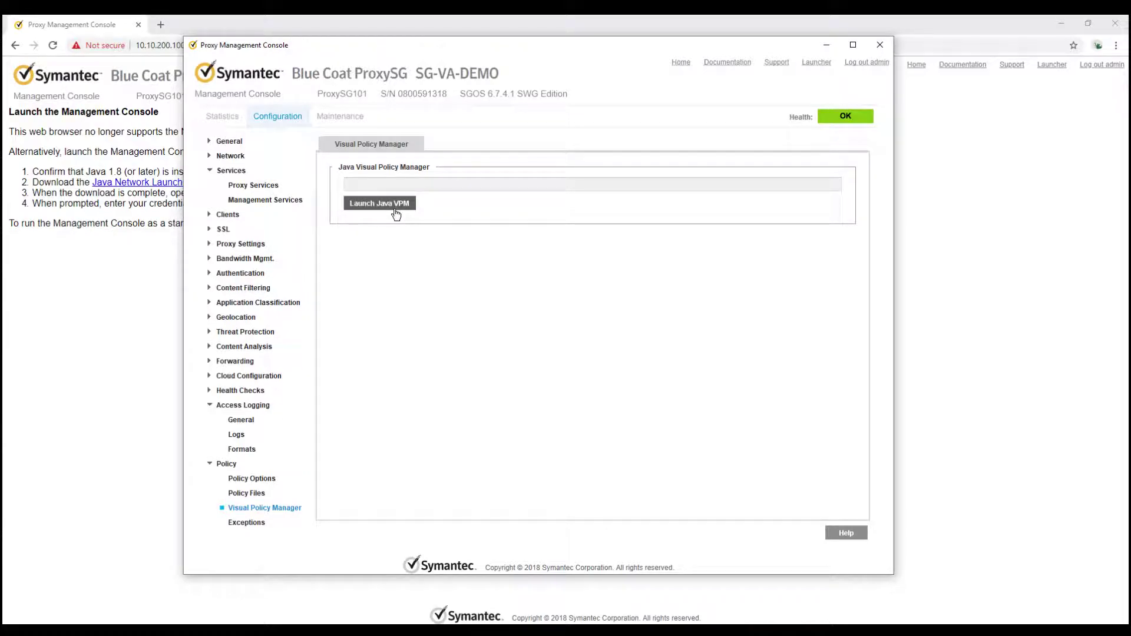
{"action": "left_click", "coordinate": [386, 208]}
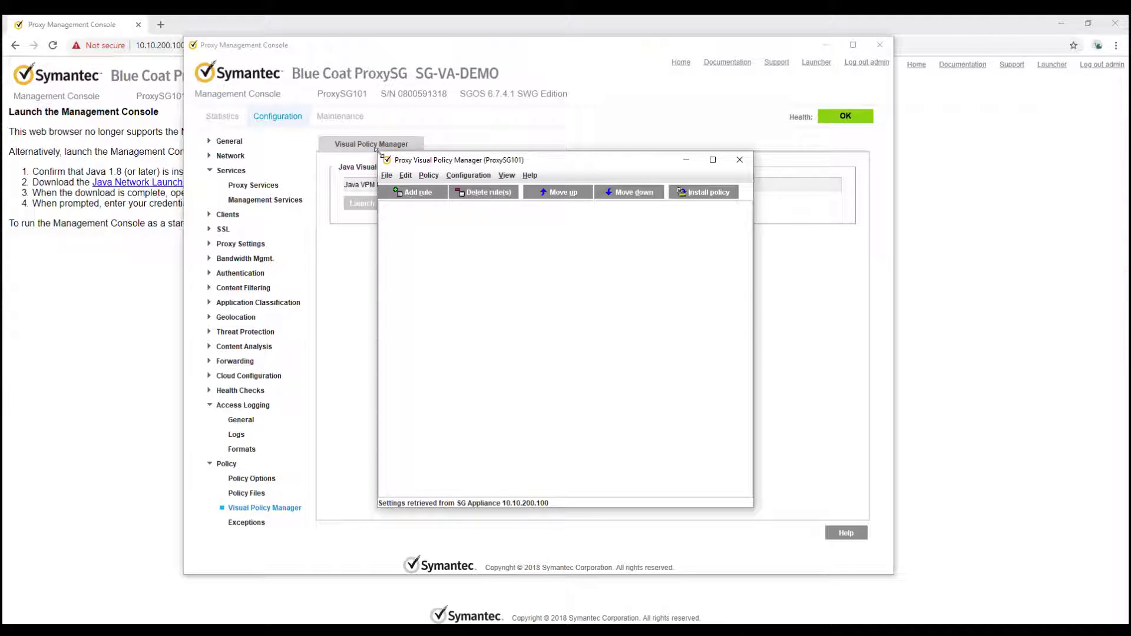
{"action": "left_click_drag", "start_coordinate": [379, 152], "coordinate": [196, 130]}
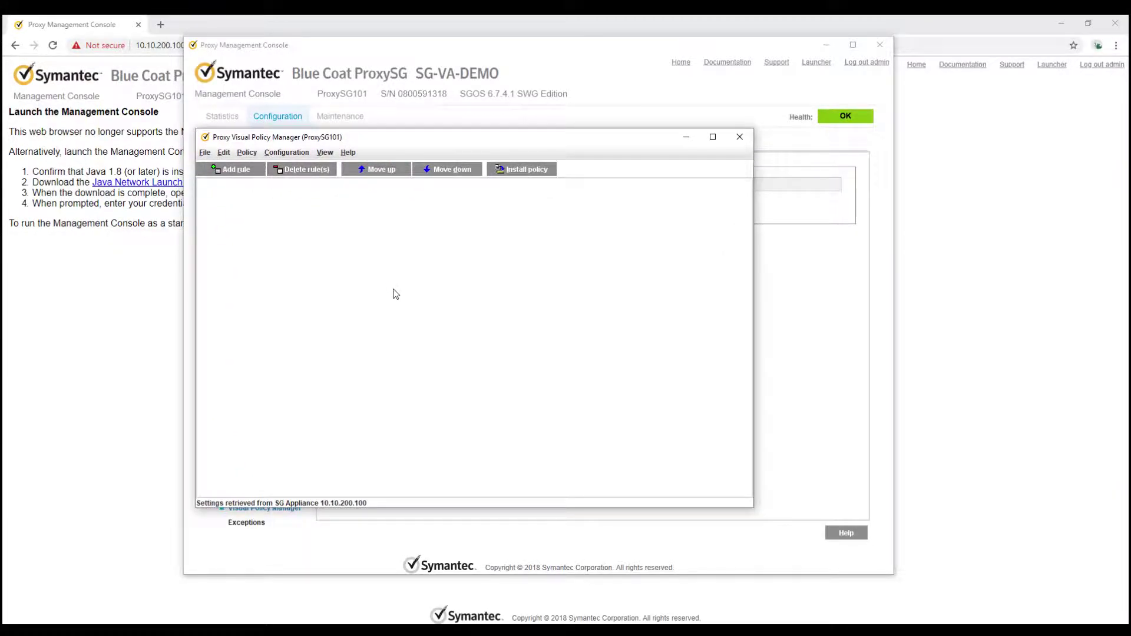
{"action": "left_click_drag", "start_coordinate": [417, 140], "coordinate": [531, 159]}
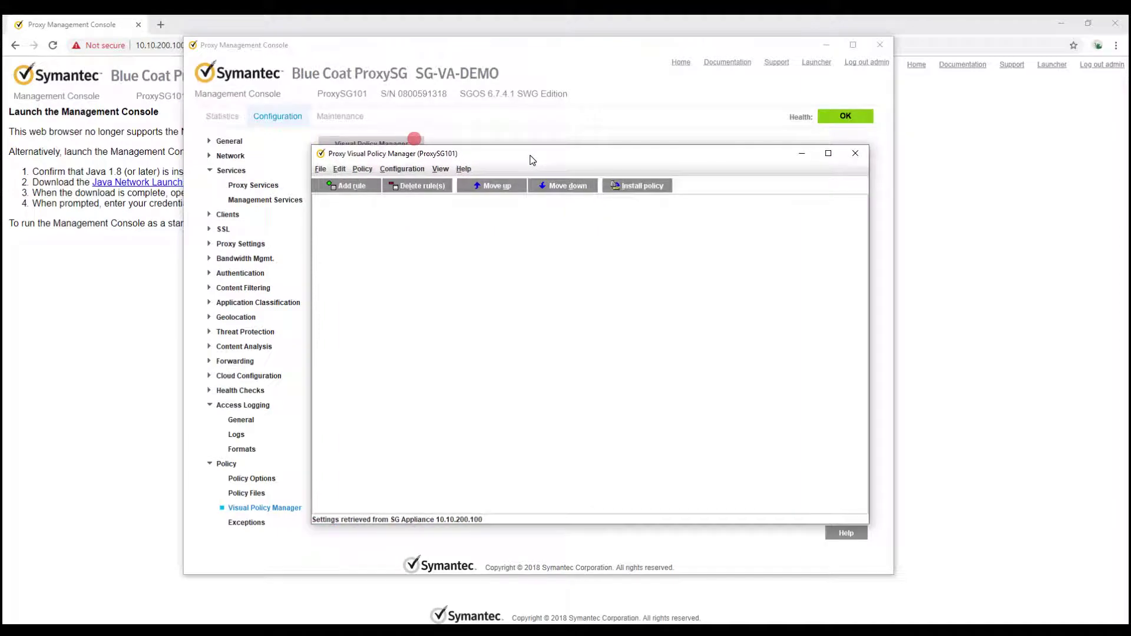
{"action": "left_click", "coordinate": [555, 387]}
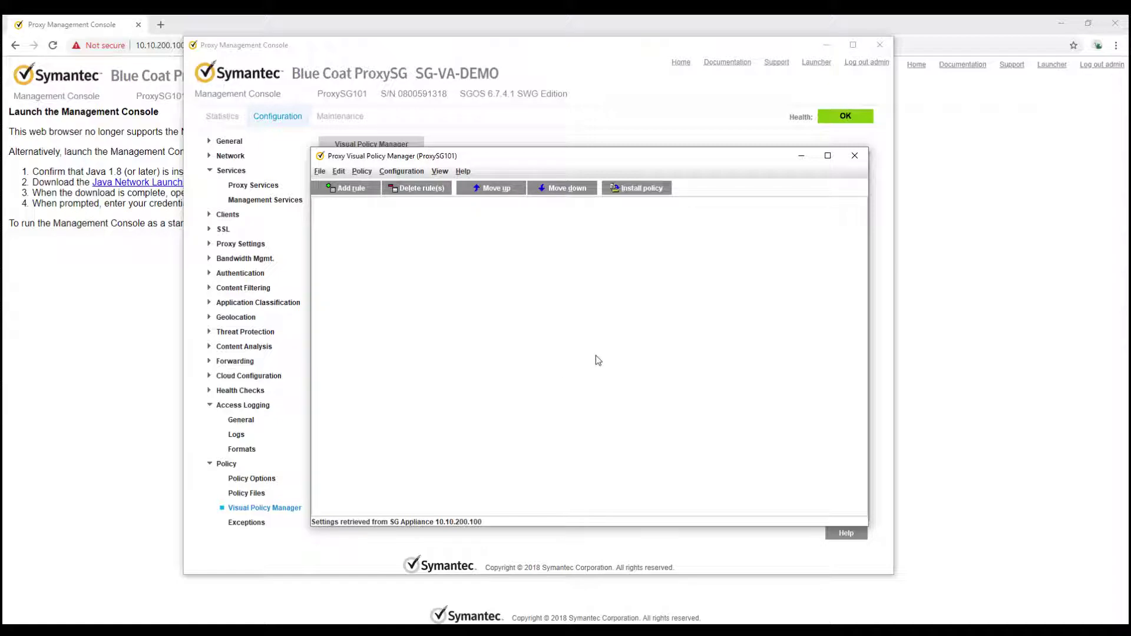
{"action": "left_click", "coordinate": [519, 317]}
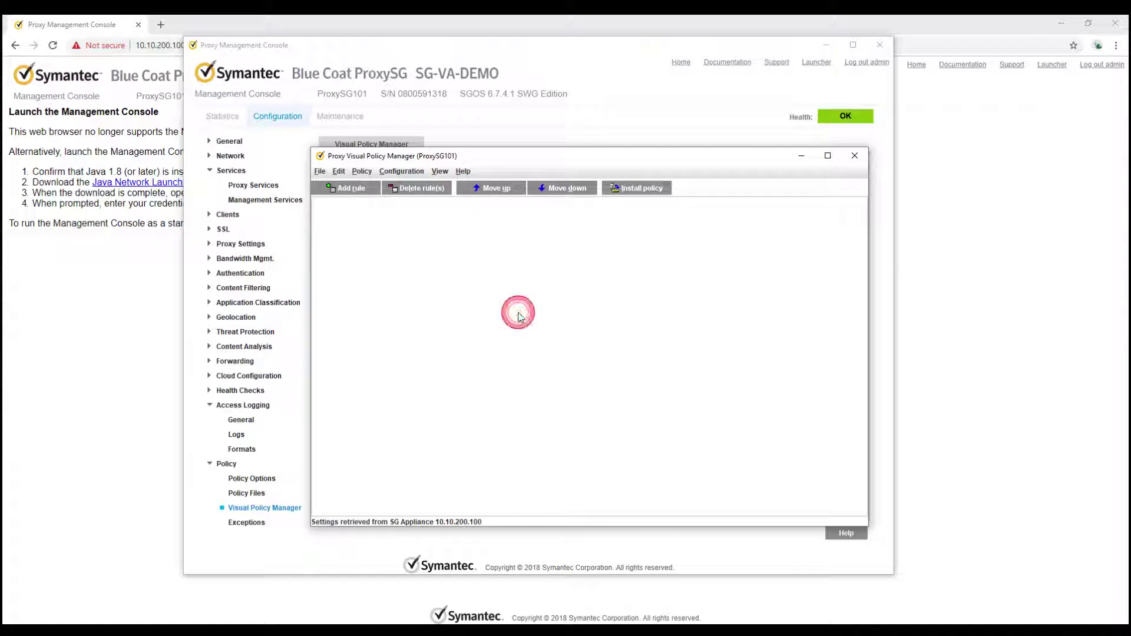
{"action": "left_click_drag", "start_coordinate": [559, 157], "coordinate": [696, 141]}
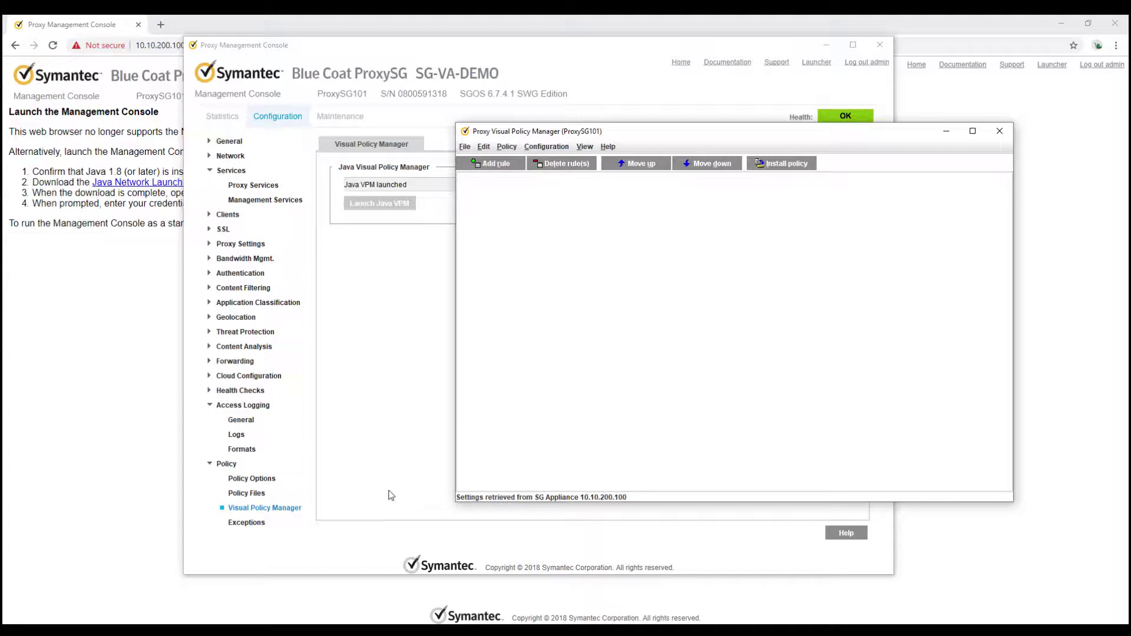
{"action": "left_click", "coordinate": [693, 306]}
{"action": "left_click", "coordinate": [705, 306]}
Add 'Web Access Layer (1)' through Policy > Add Web Access Layer and select rule 1.
{"action": "left_click", "coordinate": [506, 148]}
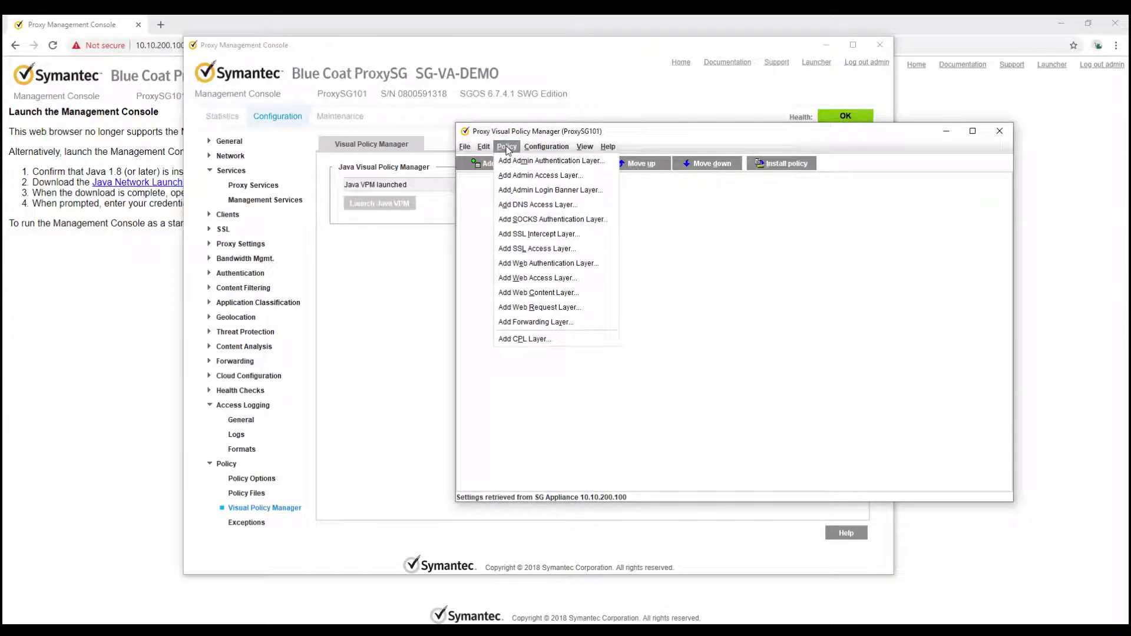
{"action": "left_click", "coordinate": [547, 279]}
{"action": "left_click", "coordinate": [713, 336]}
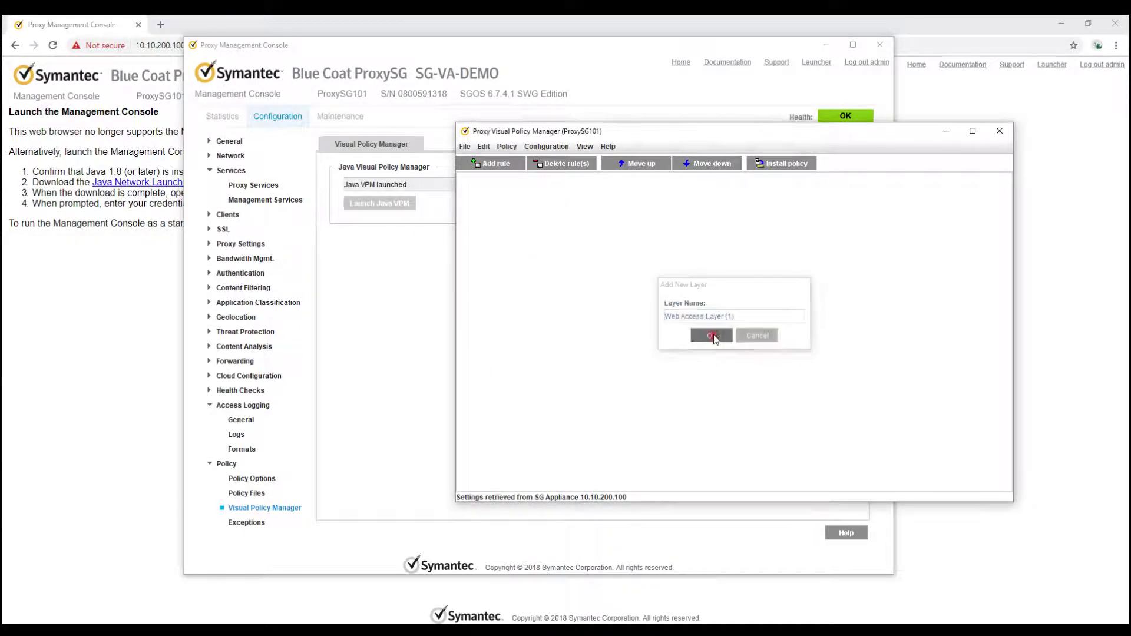
{"action": "left_click", "coordinate": [682, 333]}
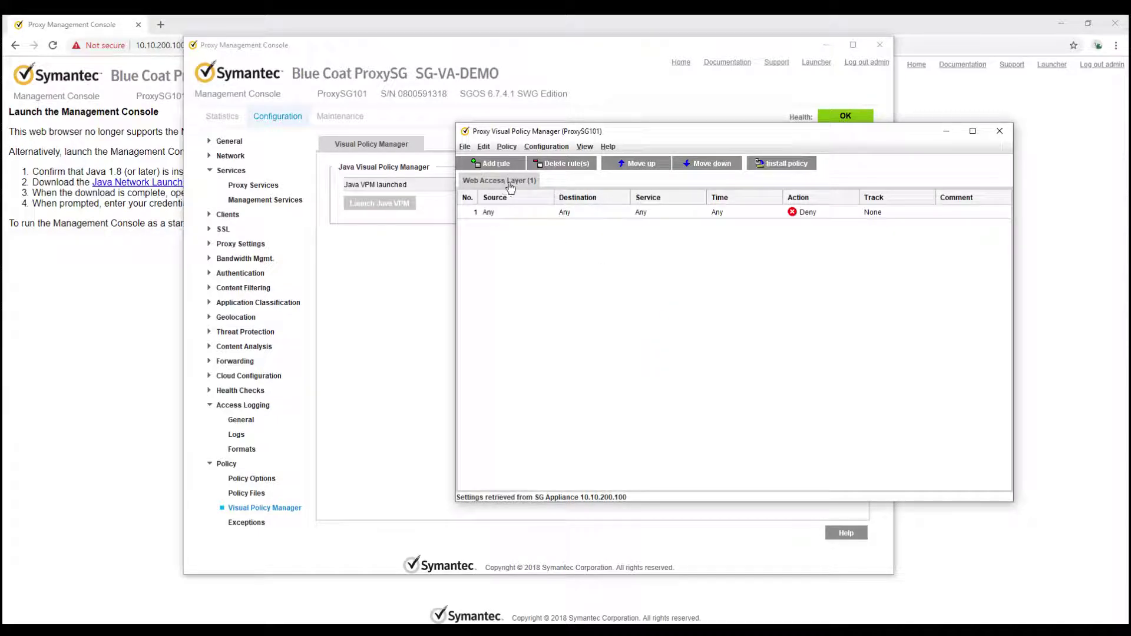
{"action": "left_click", "coordinate": [592, 281]}
{"action": "left_click", "coordinate": [509, 216]}
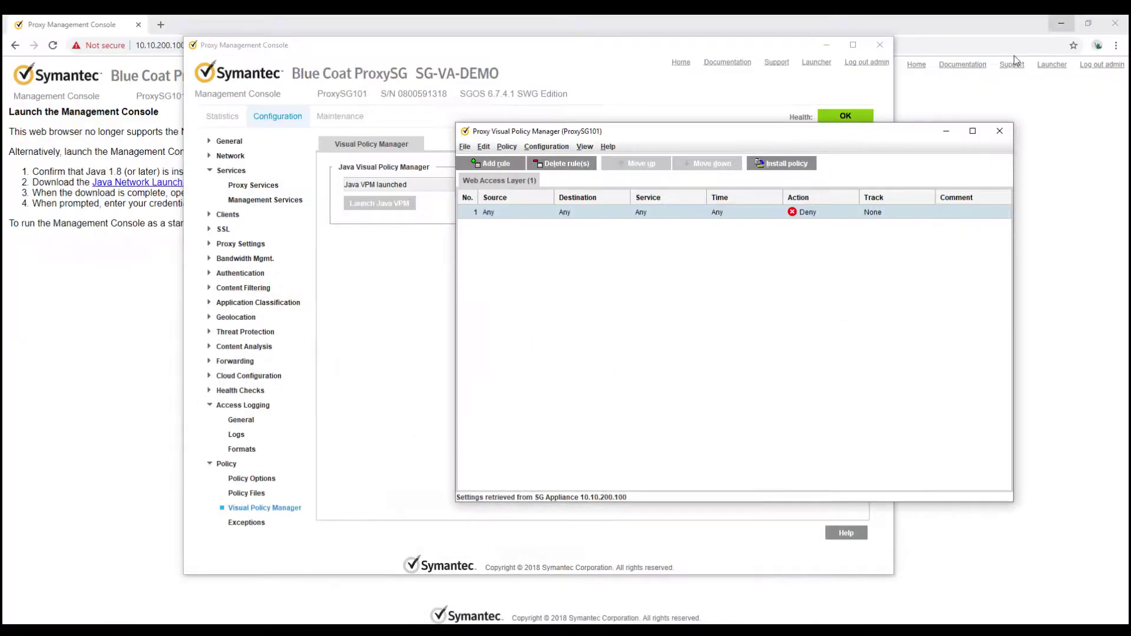
Start a Client IP/Subnet source for rule 1 with 10.10.210.99, then switch to GAMEPC-Win7.
{"action": "left_click", "coordinate": [519, 263]}
{"action": "right_click", "coordinate": [493, 217]}
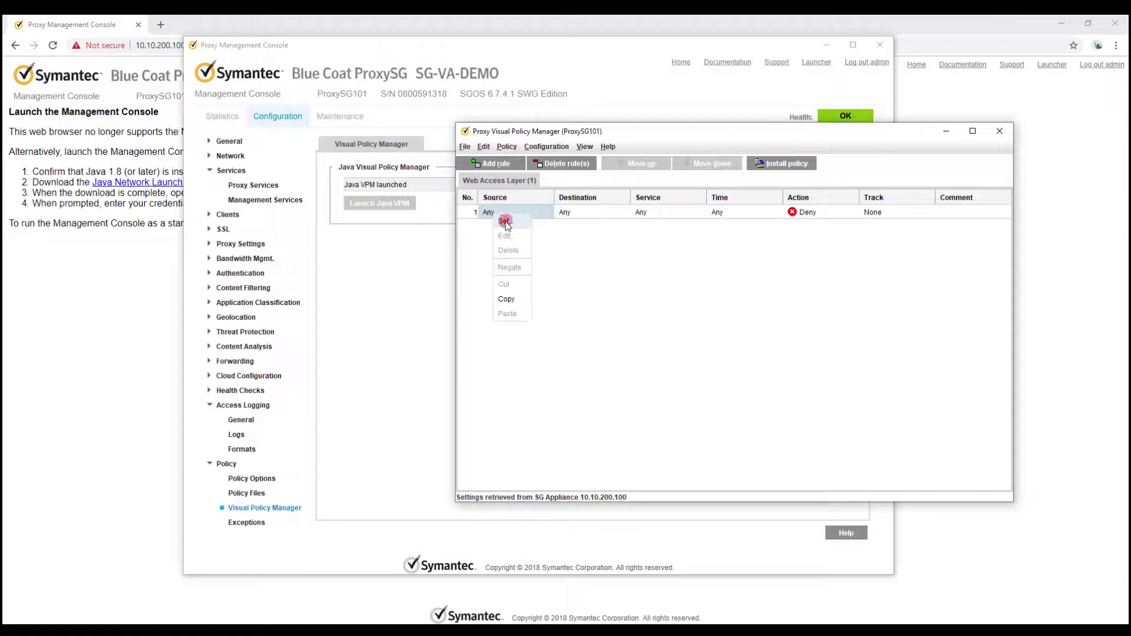
{"action": "left_click", "coordinate": [504, 223]}
{"action": "left_click", "coordinate": [652, 373]}
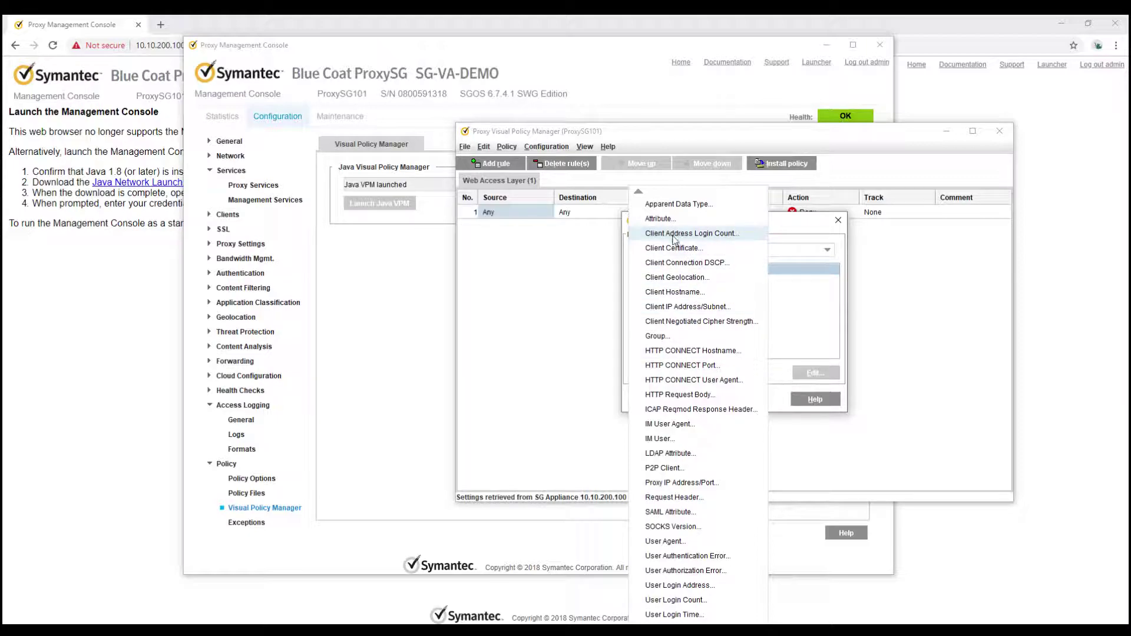
{"action": "left_click", "coordinate": [686, 307]}
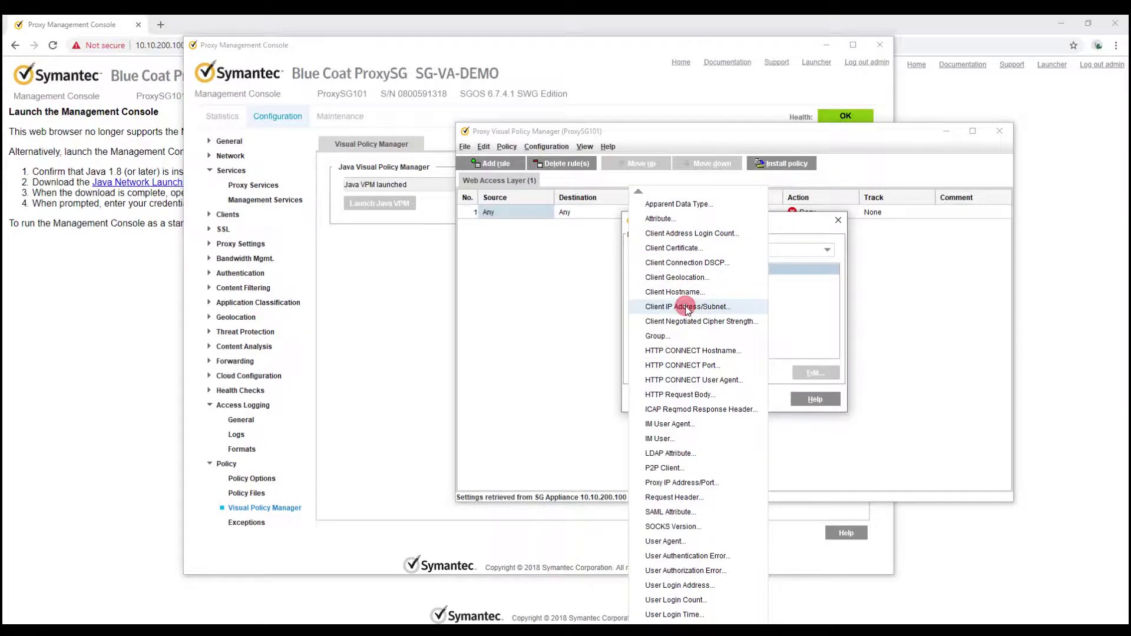
{"action": "left_click", "coordinate": [700, 285]}
{"action": "type", "text": "10.10.210.99"}
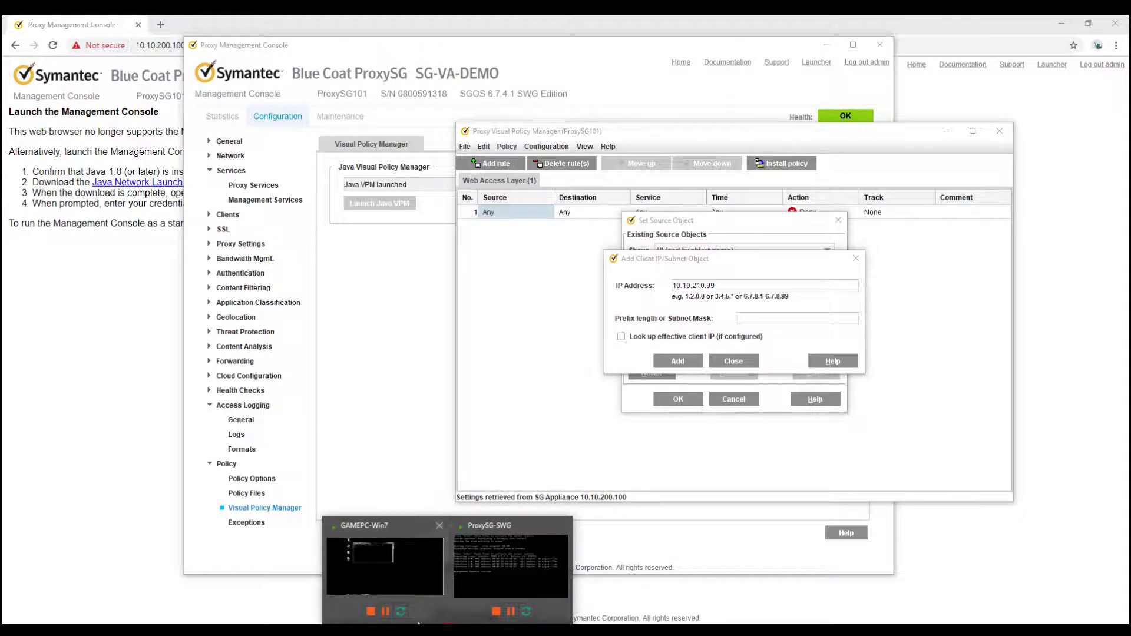
{"action": "left_click", "coordinate": [373, 577]}
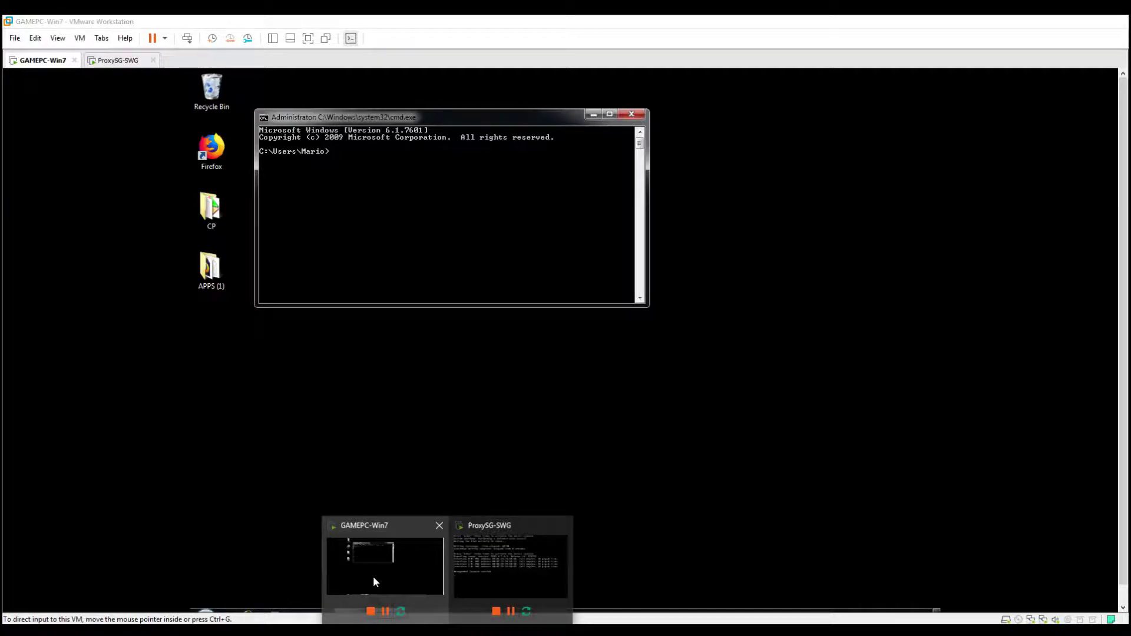
Run ipconfig in the GAMEPC-Win7 command prompt to confirm IPv4 10.10.210.99.
{"action": "left_click", "coordinate": [373, 576]}
{"action": "type", "text": "pc"}
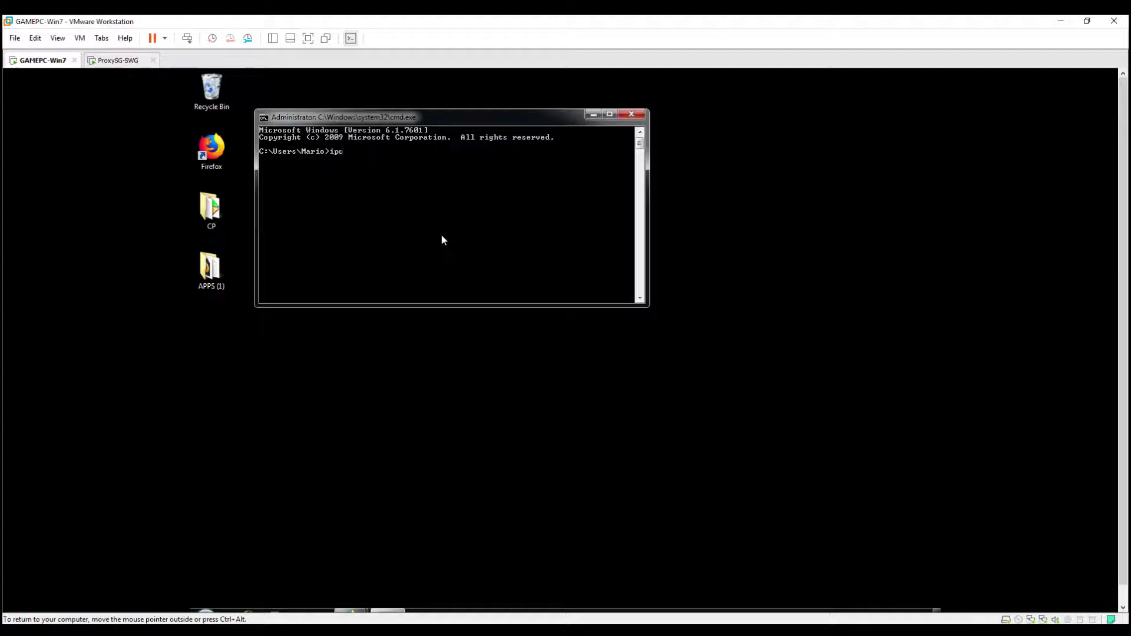
{"action": "type", "text": "onfig"}
{"action": "key", "text": "Return"}
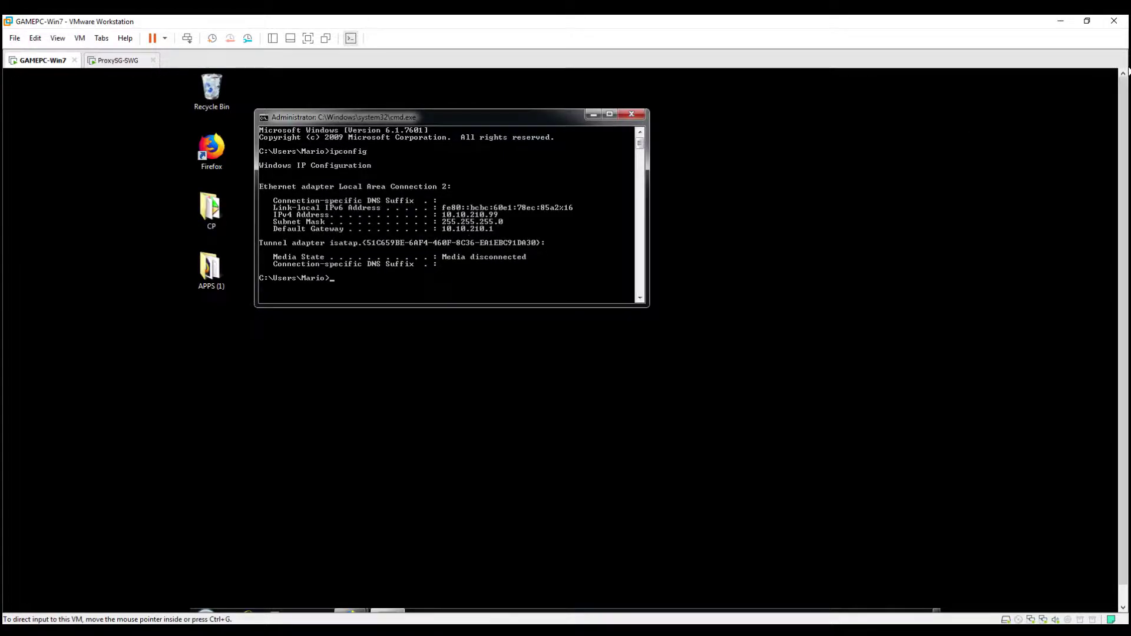
Back in VPM, set client 10.10.210.99 as rule 1's source and begin setting its destination.
{"action": "left_click", "coordinate": [1061, 25]}
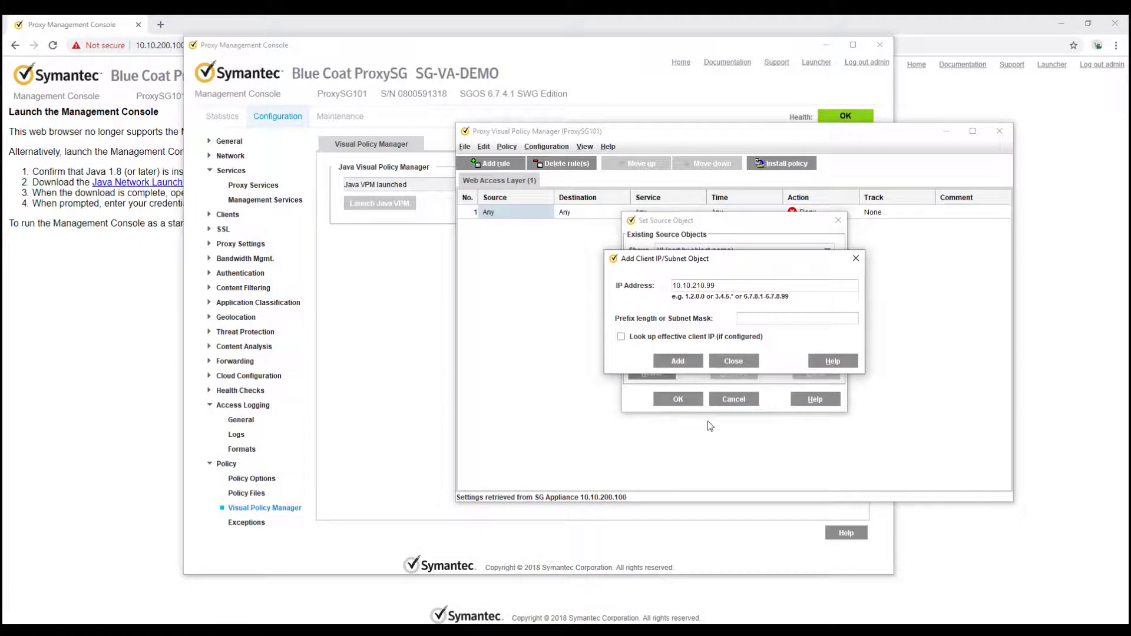
{"action": "left_click", "coordinate": [679, 362]}
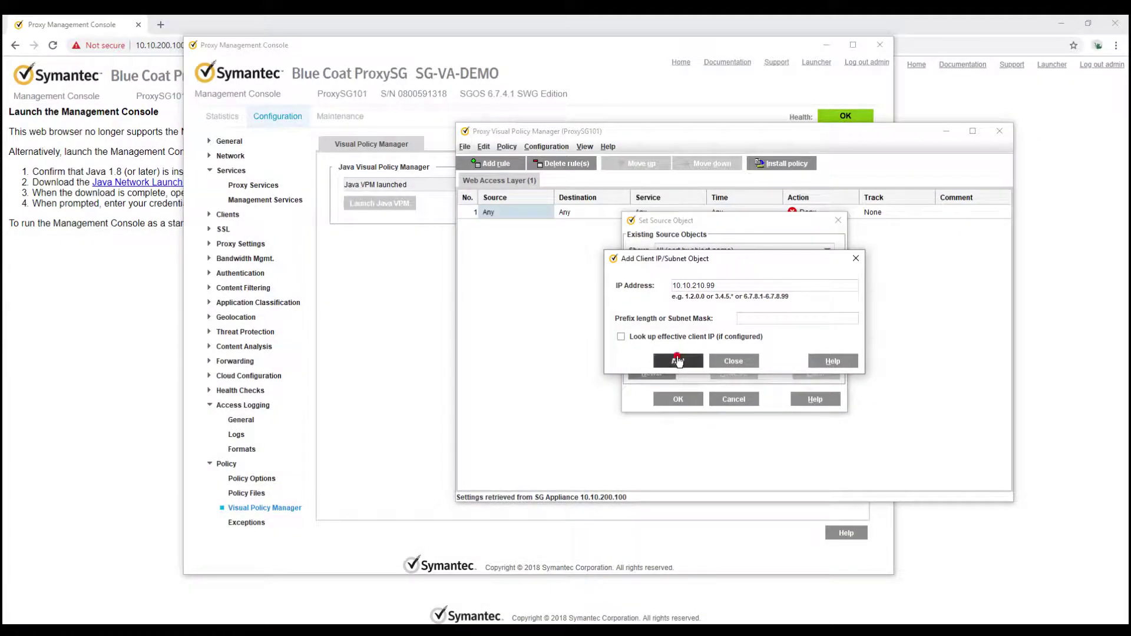
{"action": "left_click", "coordinate": [732, 361]}
{"action": "left_click", "coordinate": [678, 398]}
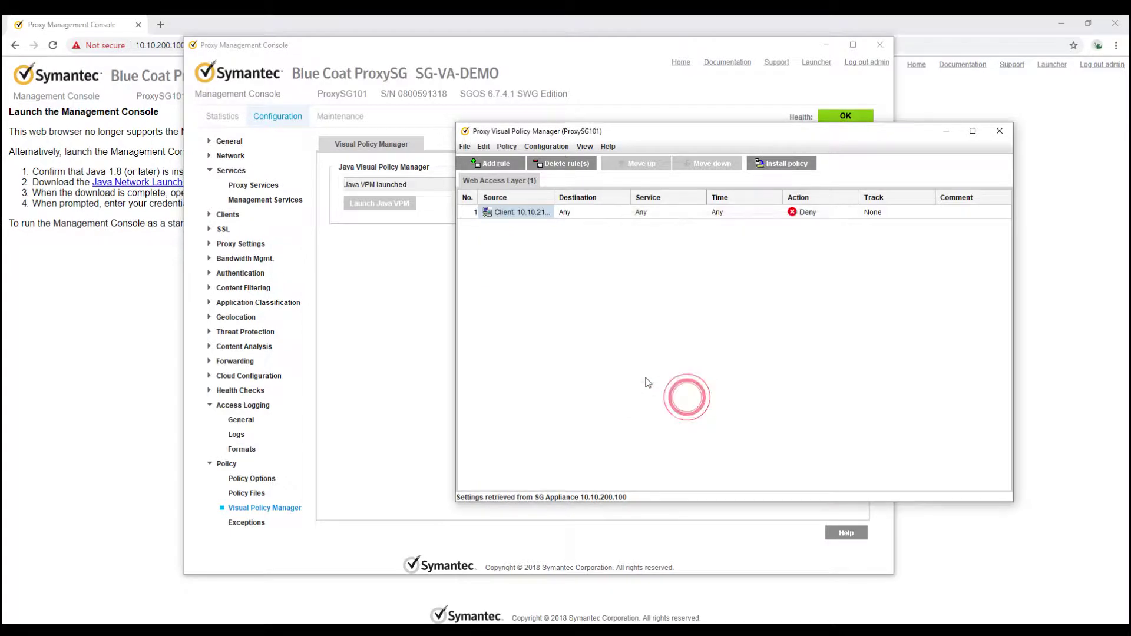
{"action": "right_click", "coordinate": [587, 213]}
{"action": "left_click", "coordinate": [605, 223]}
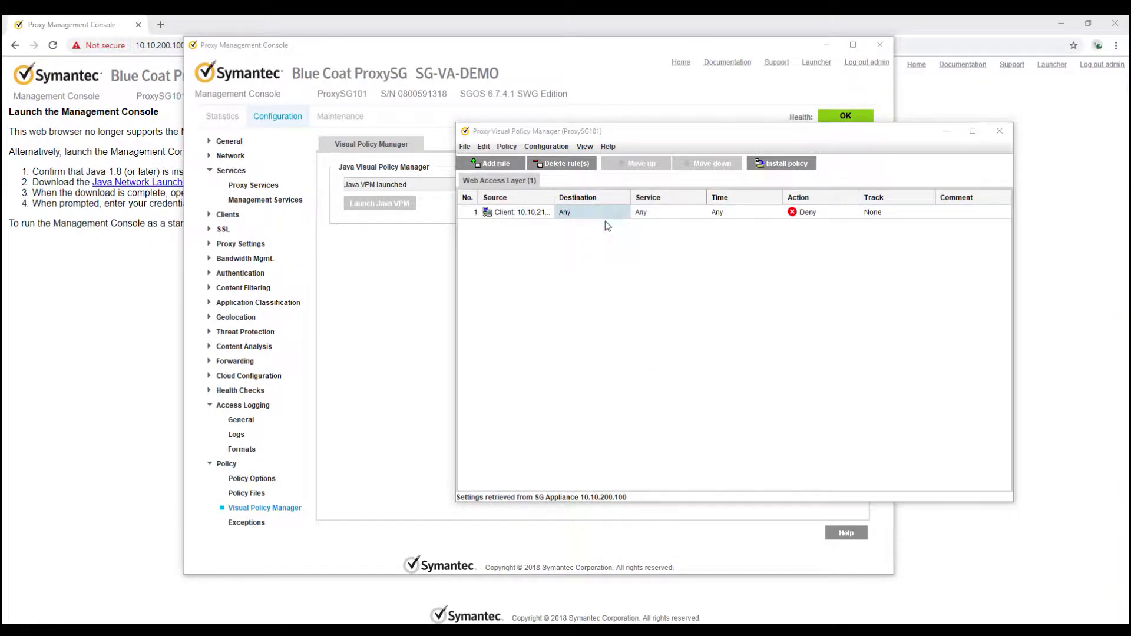
Create a SocialMedia URL category object with Social Networking ticked and select it as destination.
{"action": "left_click", "coordinate": [652, 374]}
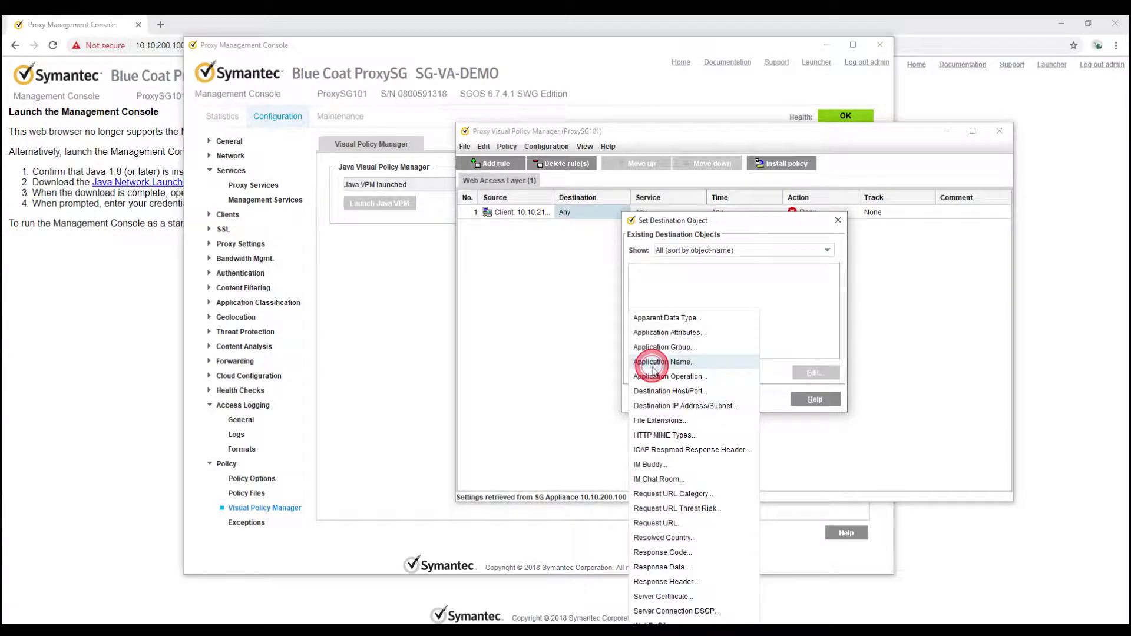
{"action": "left_click", "coordinate": [700, 495]}
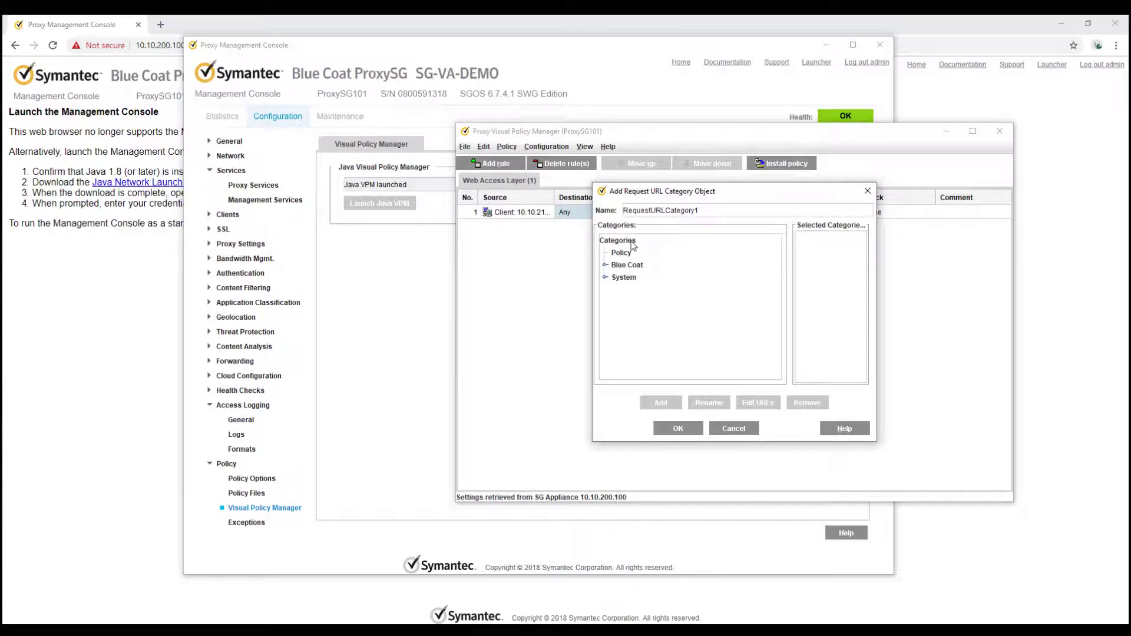
{"action": "left_click_drag", "start_coordinate": [714, 210], "coordinate": [586, 209]}
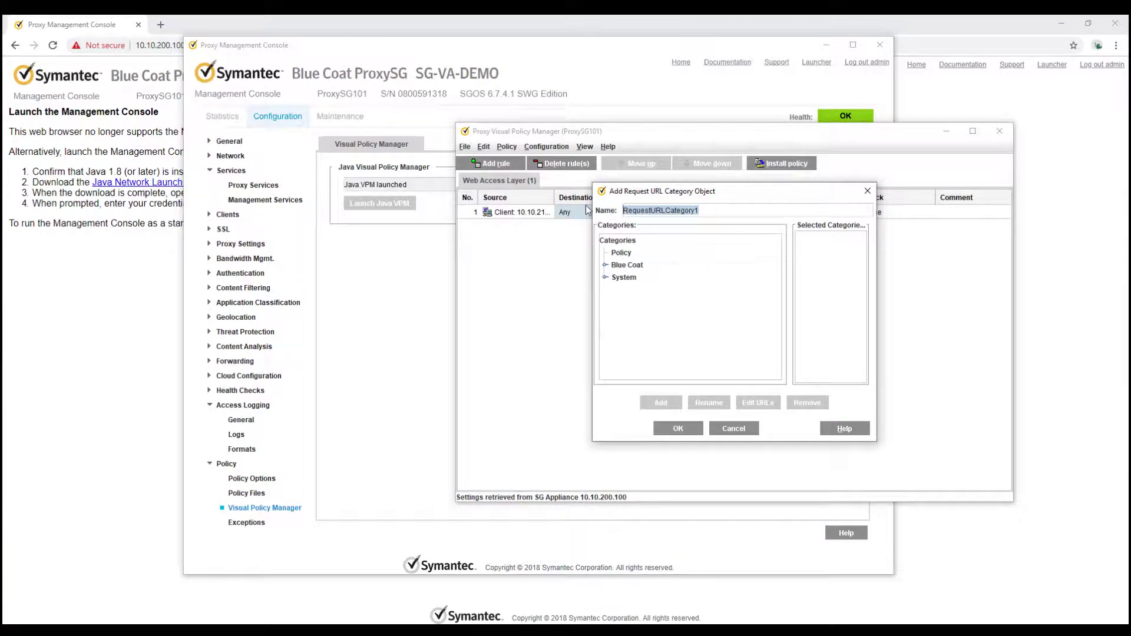
{"action": "type", "text": "SocialMedia"}
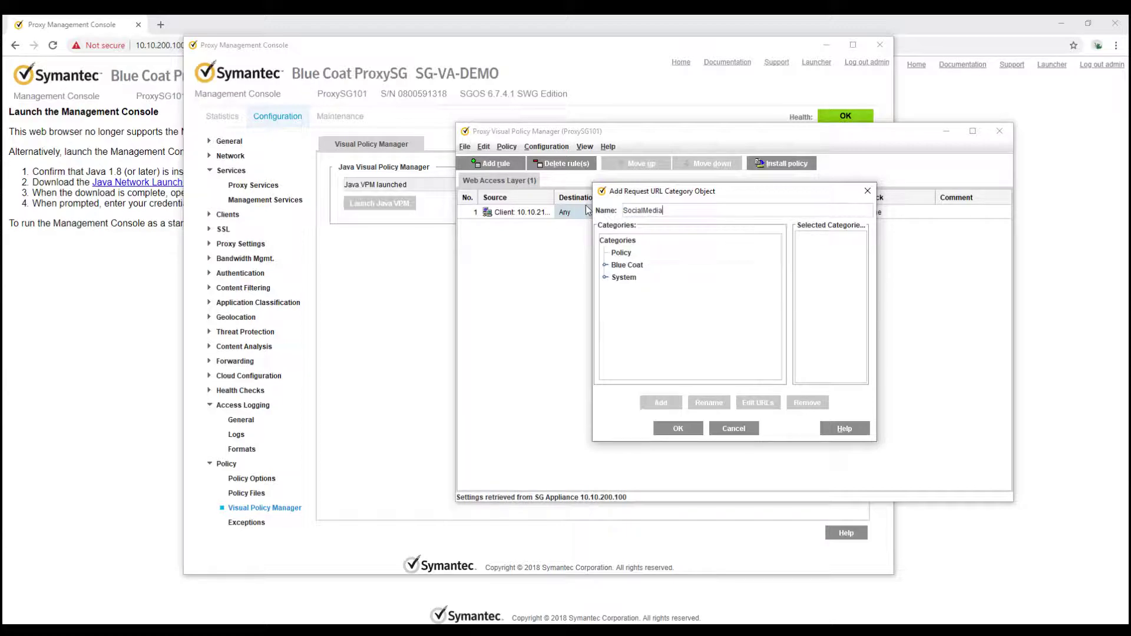
{"action": "double_click", "coordinate": [612, 268]}
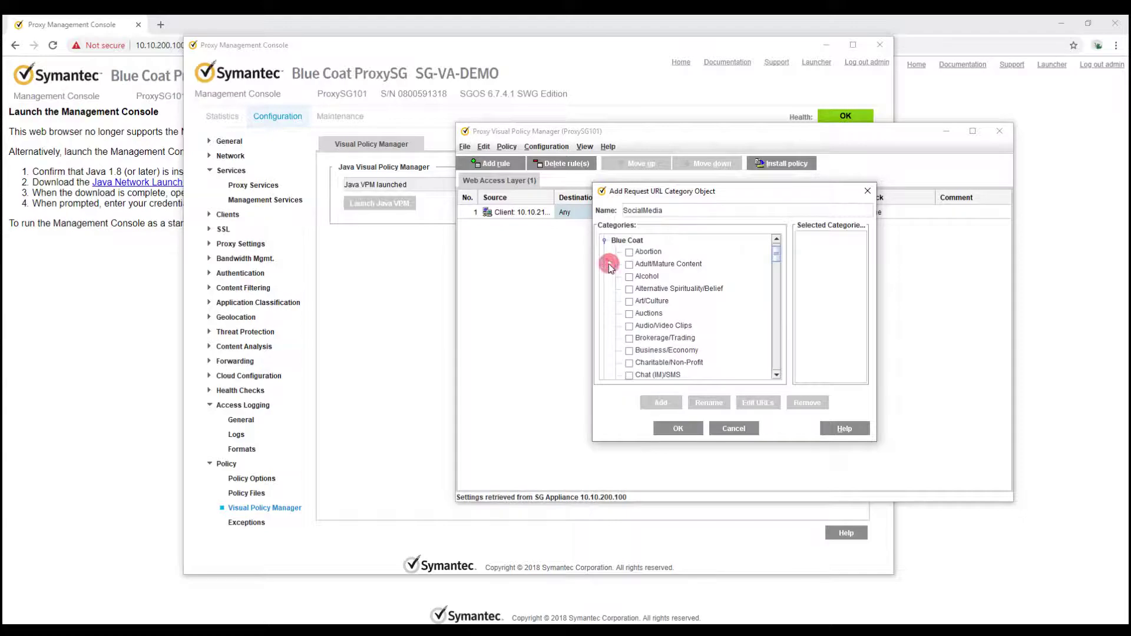
{"action": "key", "text": "s"}
{"action": "key", "text": "o"}
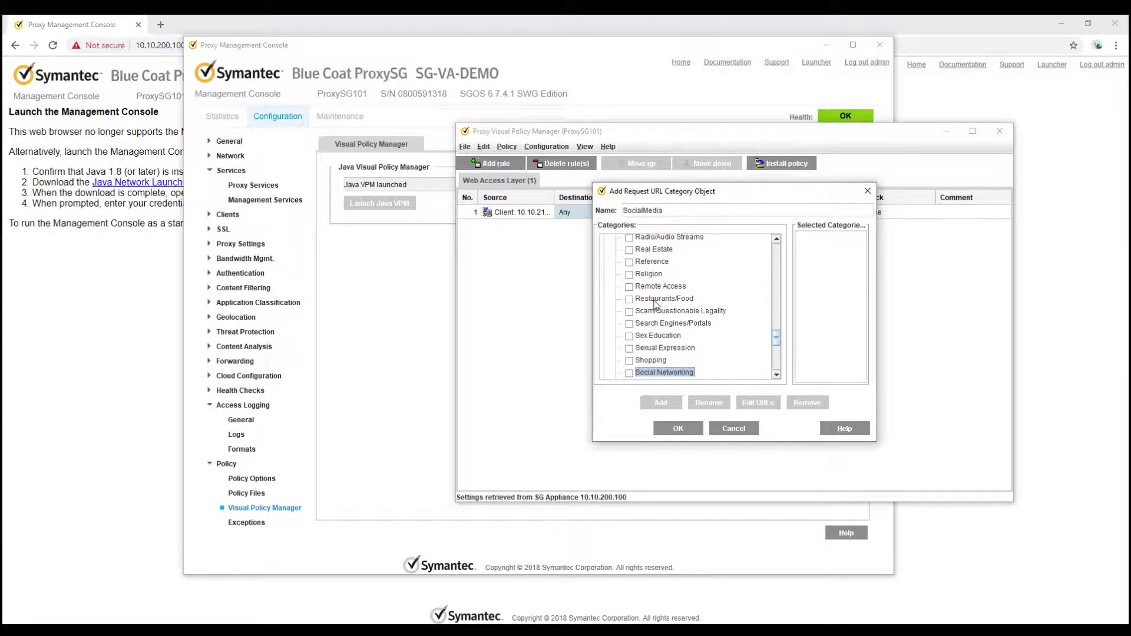
{"action": "left_click", "coordinate": [629, 372]}
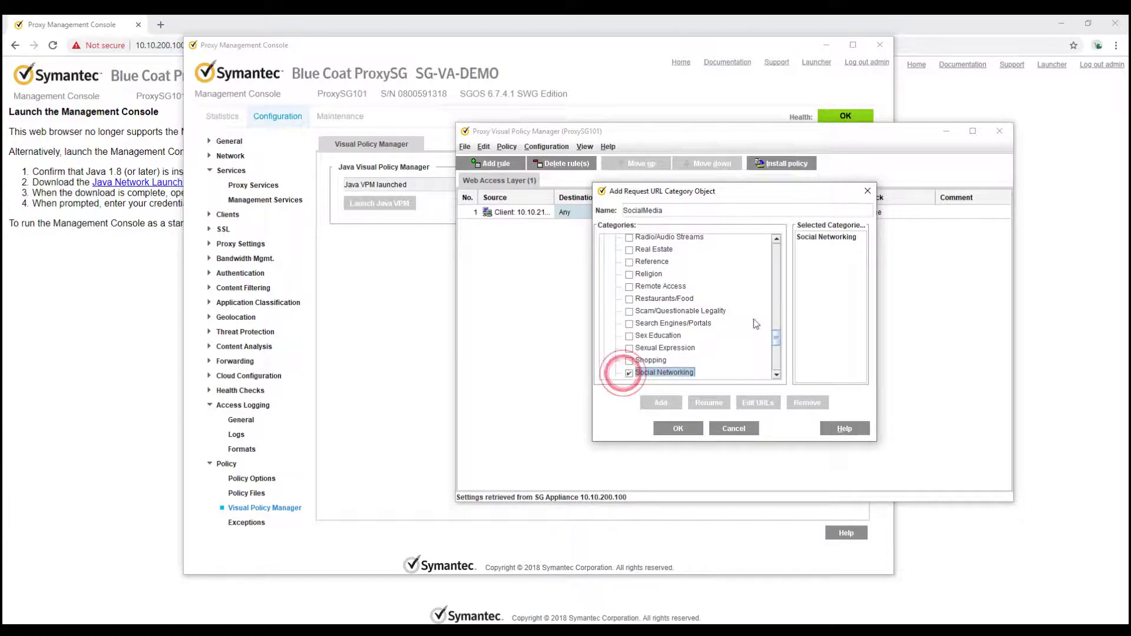
{"action": "left_click", "coordinate": [676, 426]}
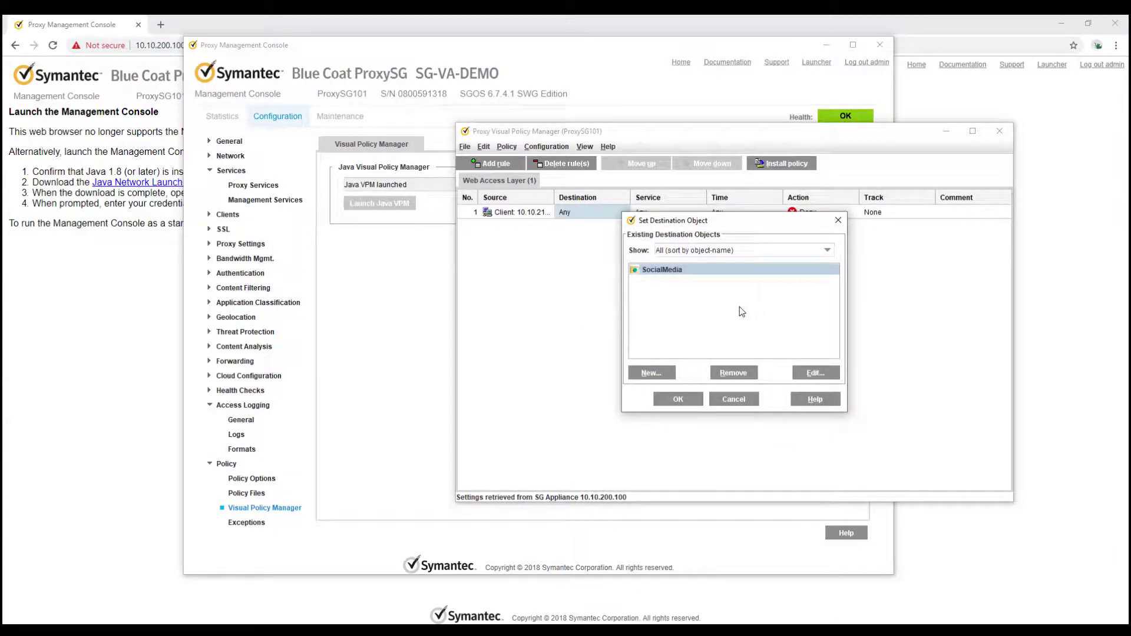
{"action": "left_click", "coordinate": [677, 403]}
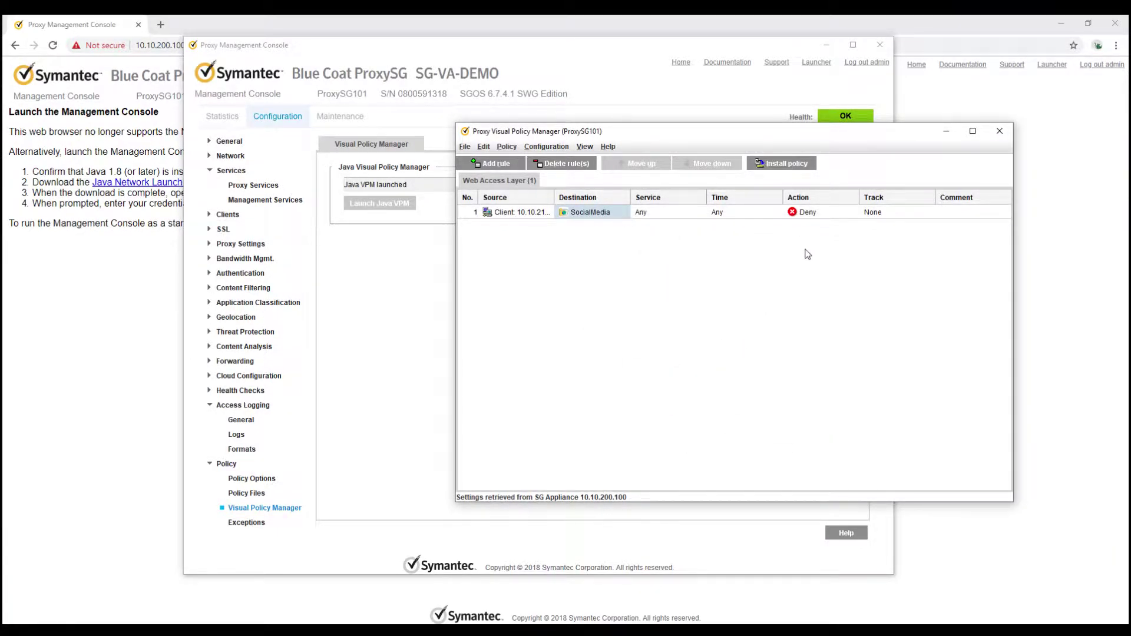
Apply SocialMedia as rule 1's destination and add a second rule to the layer.
{"action": "left_click", "coordinate": [804, 214]}
{"action": "right_click", "coordinate": [805, 214]}
{"action": "left_click", "coordinate": [760, 242]}
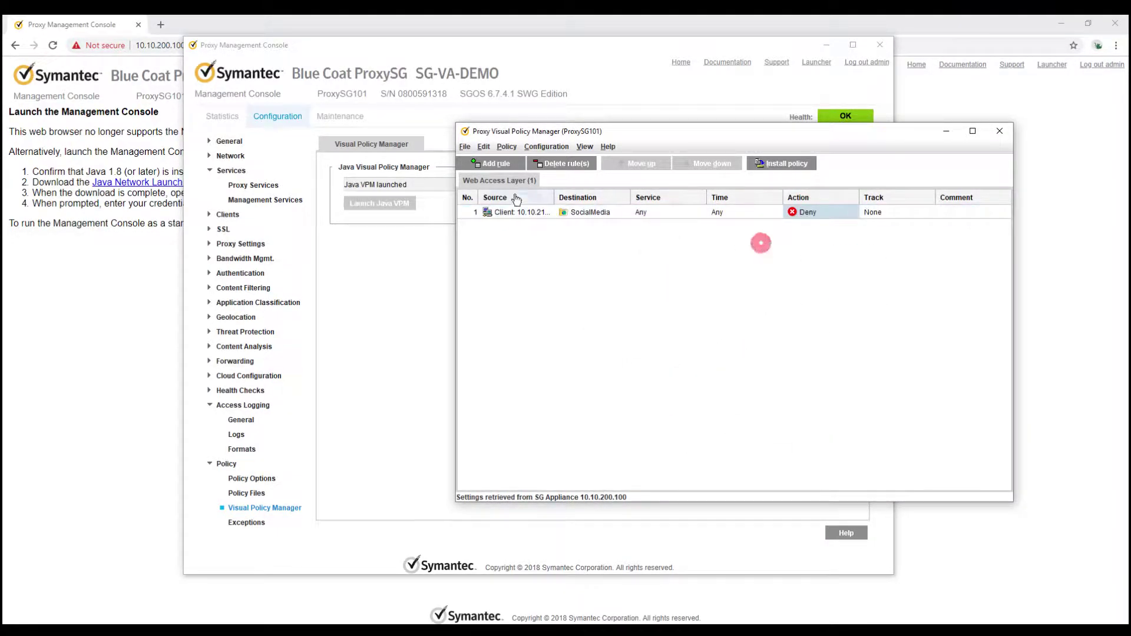
{"action": "left_click", "coordinate": [506, 222]}
{"action": "left_click", "coordinate": [496, 163]}
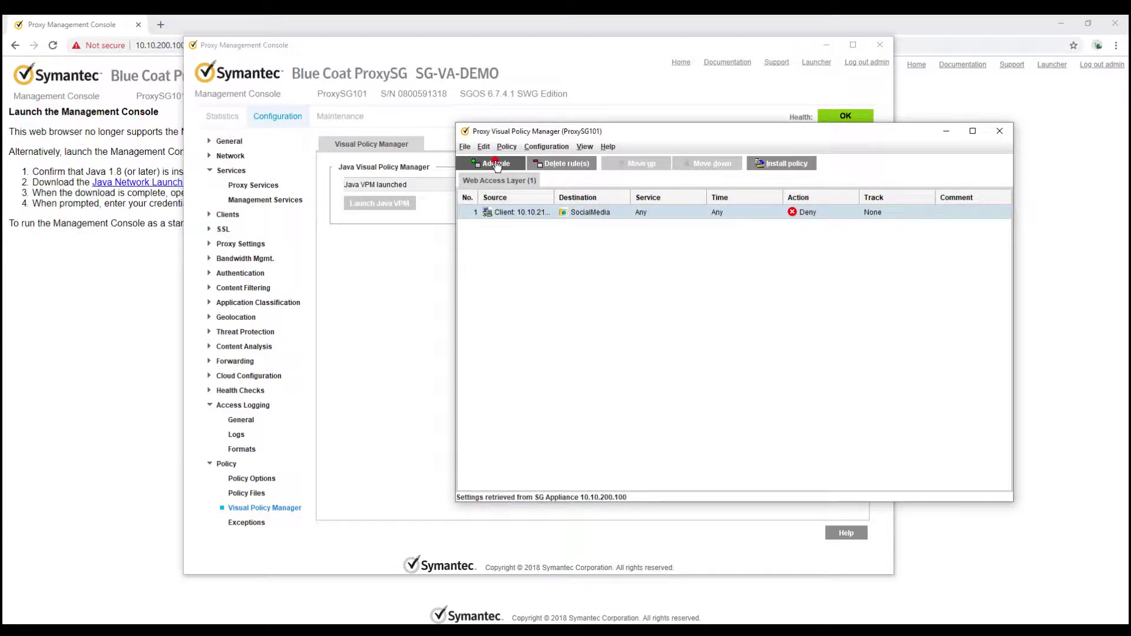
{"action": "left_click", "coordinate": [527, 318]}
Copy rule 1 and paste its settings into rule 2.
{"action": "right_click", "coordinate": [471, 215]}
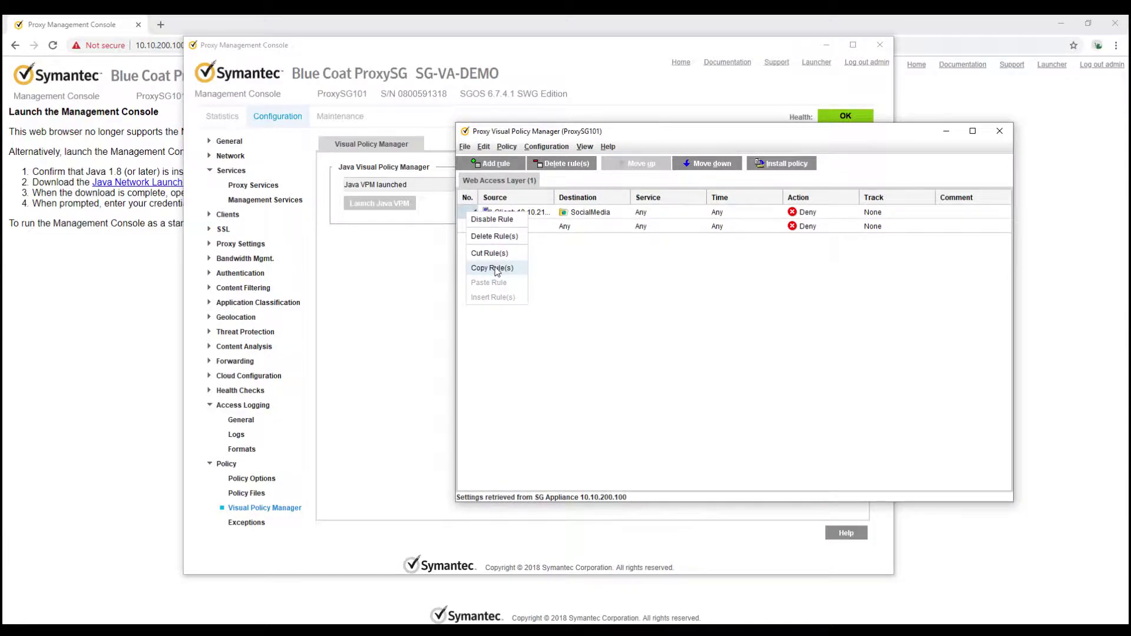
{"action": "left_click", "coordinate": [495, 269]}
{"action": "left_click", "coordinate": [465, 229]}
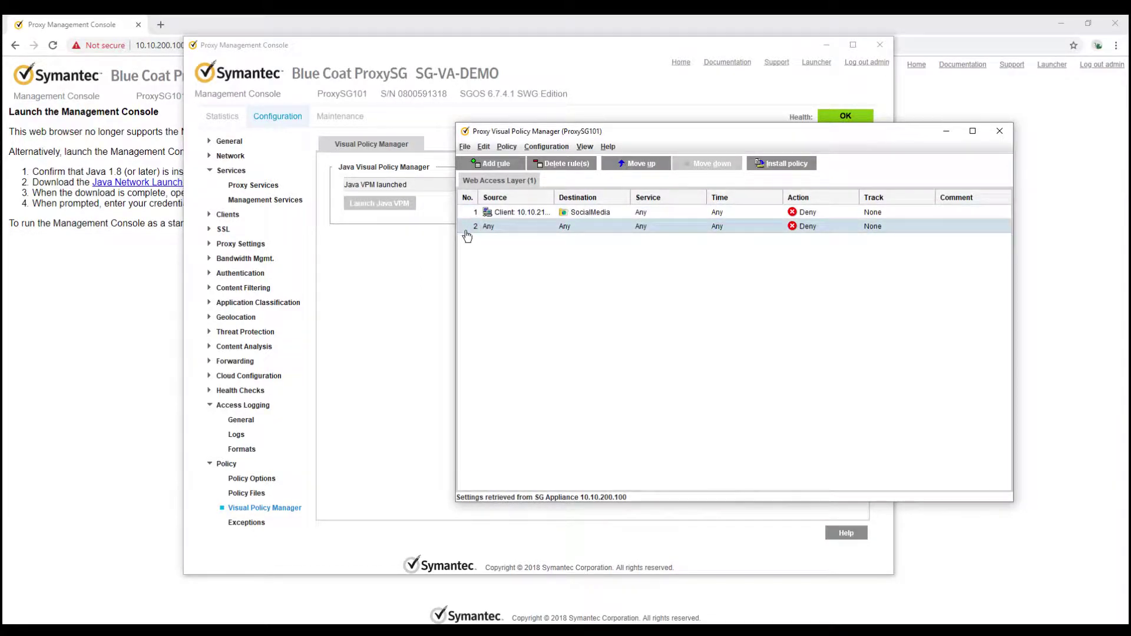
{"action": "right_click", "coordinate": [467, 232]}
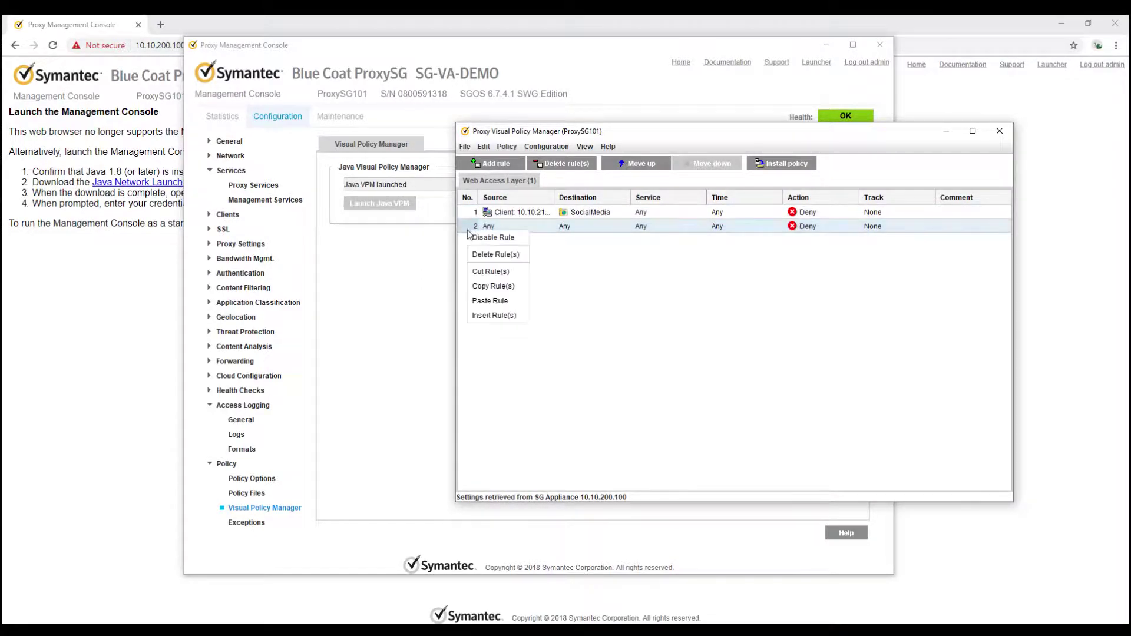
{"action": "left_click", "coordinate": [503, 302]}
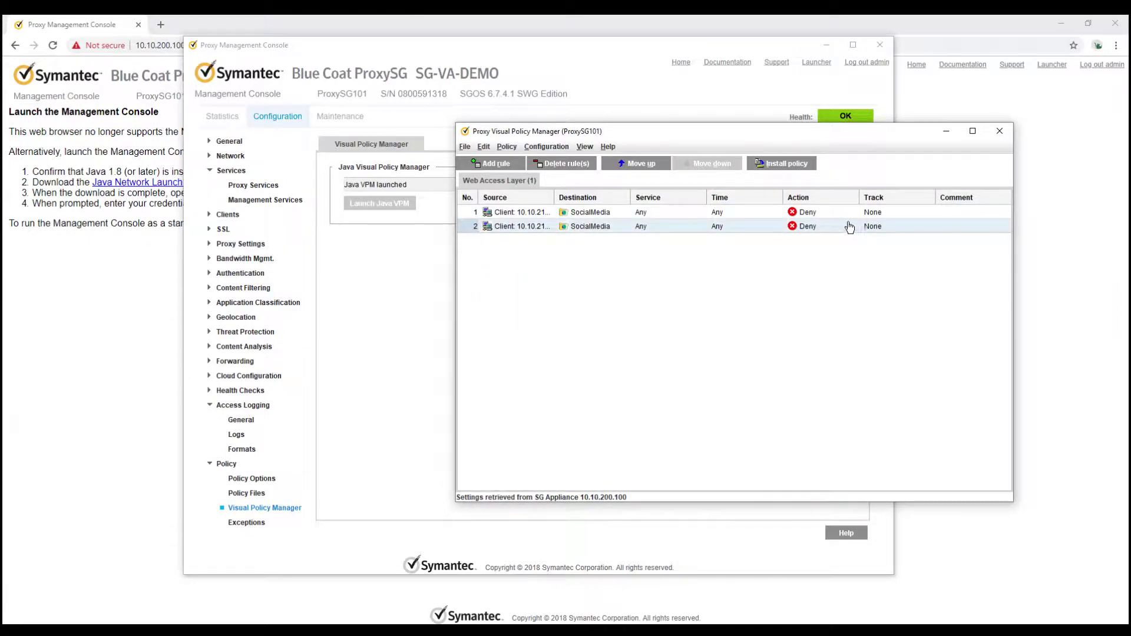
Change rule 2 to Allow with destination Any, then install the policy.
{"action": "right_click", "coordinate": [818, 230]}
{"action": "left_click", "coordinate": [818, 239]}
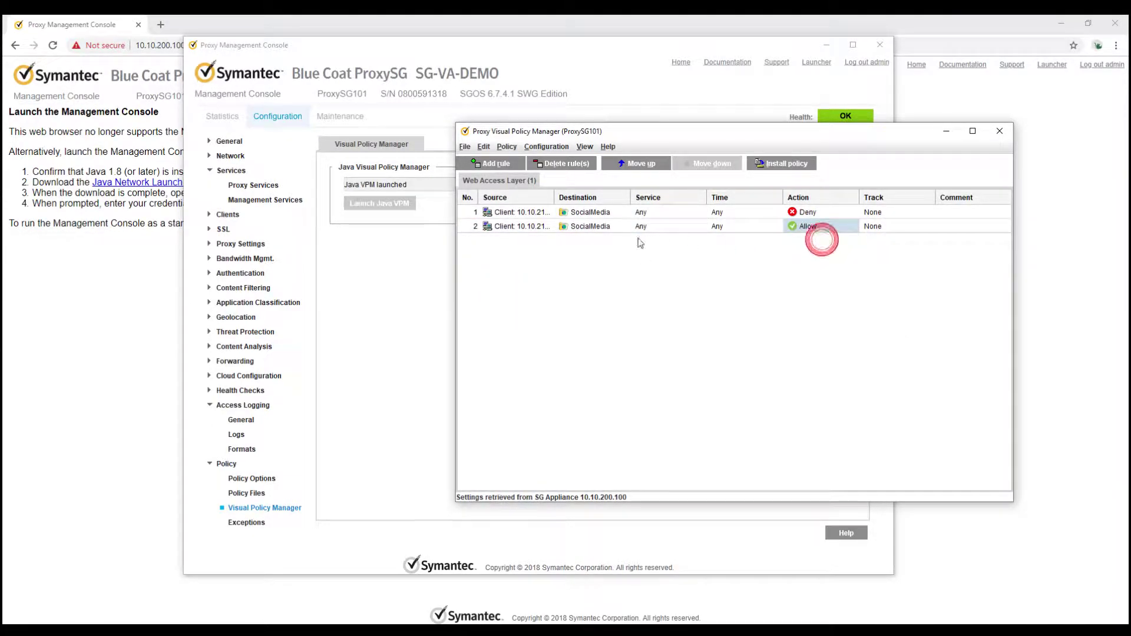
{"action": "right_click", "coordinate": [604, 232]}
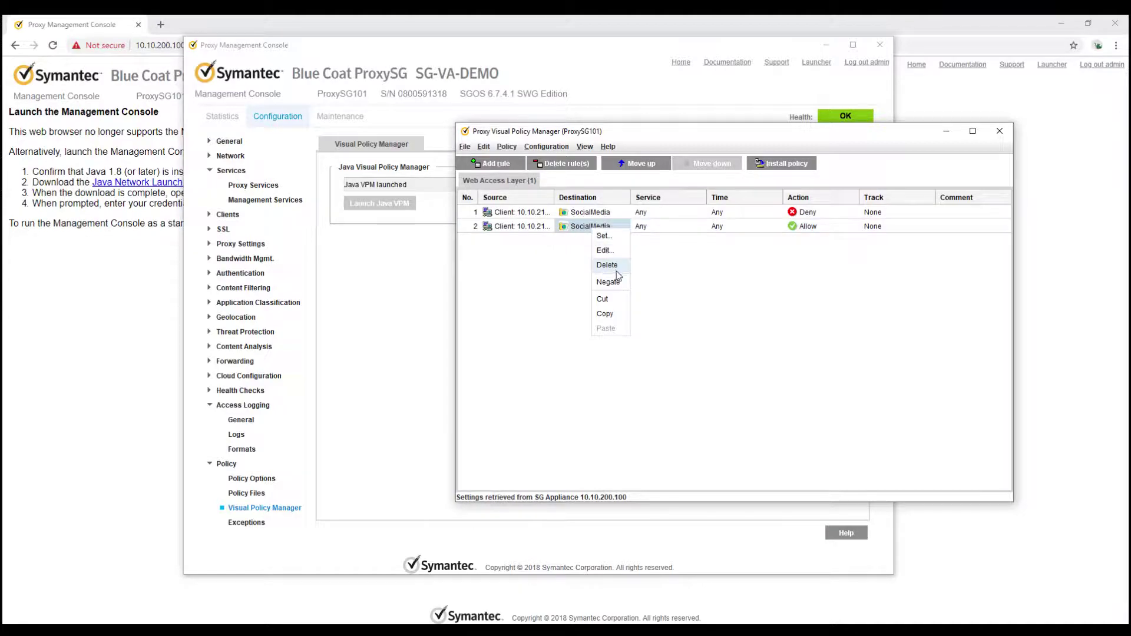
{"action": "left_click", "coordinate": [613, 266]}
{"action": "left_click", "coordinate": [650, 294]}
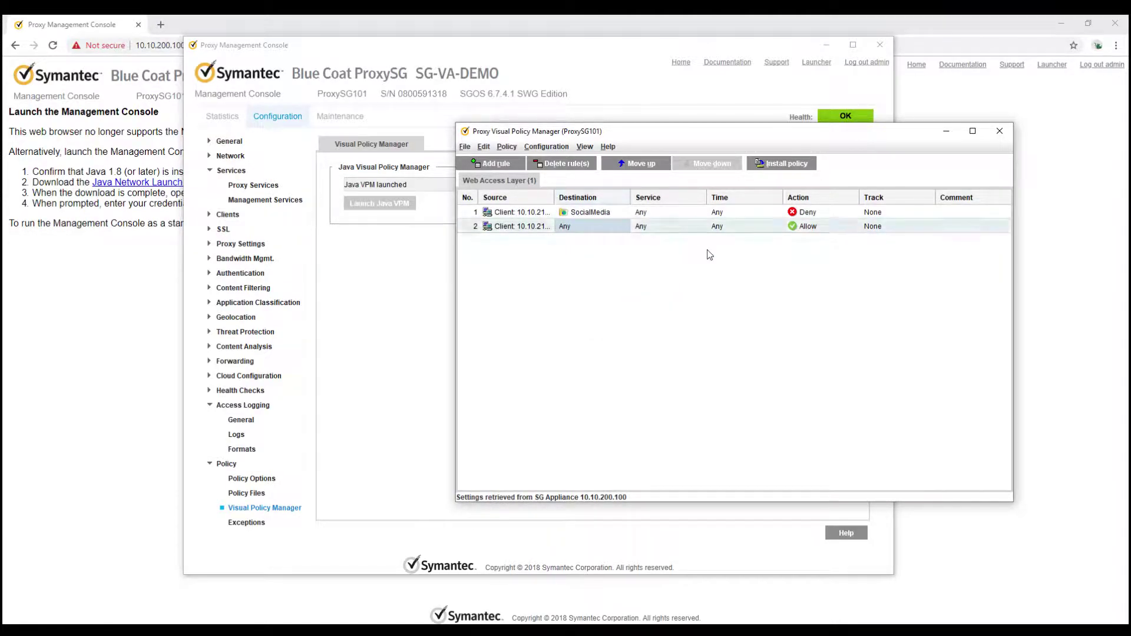
{"action": "left_click", "coordinate": [785, 166]}
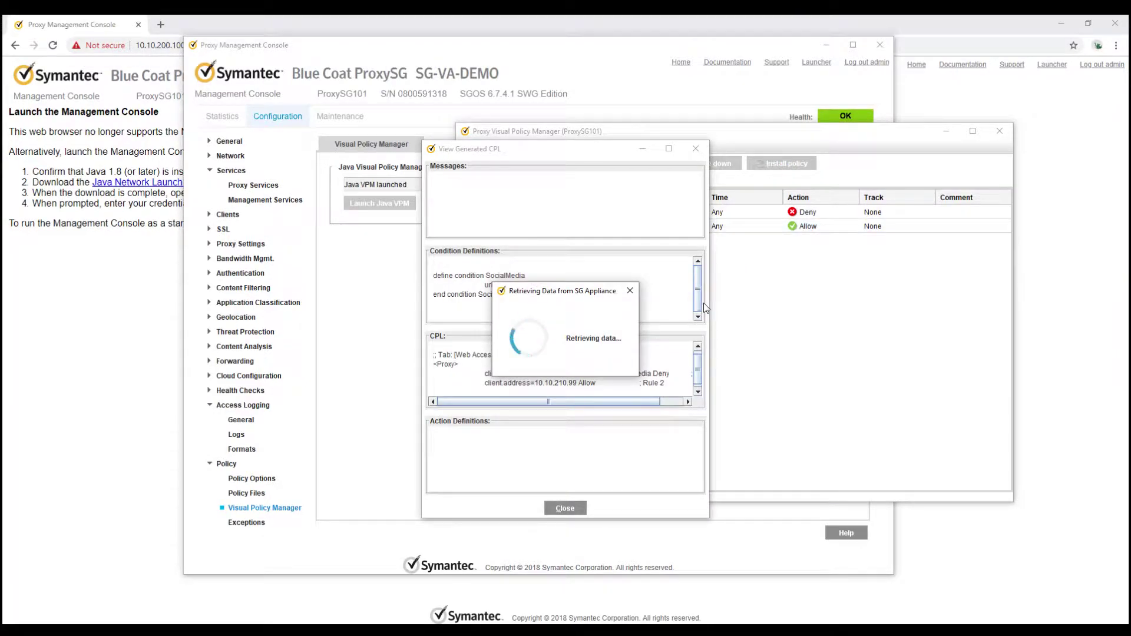
{"action": "left_click", "coordinate": [735, 333]}
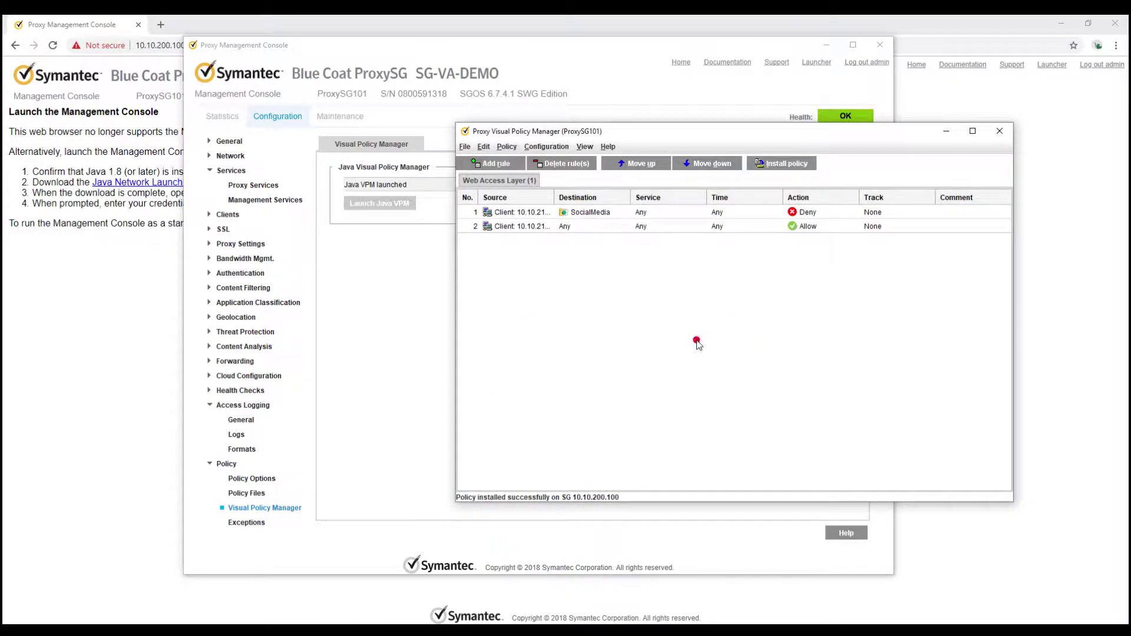
Minimize the Visual Policy Manager and switch the console to the Statistics pages.
{"action": "left_click", "coordinate": [946, 131]}
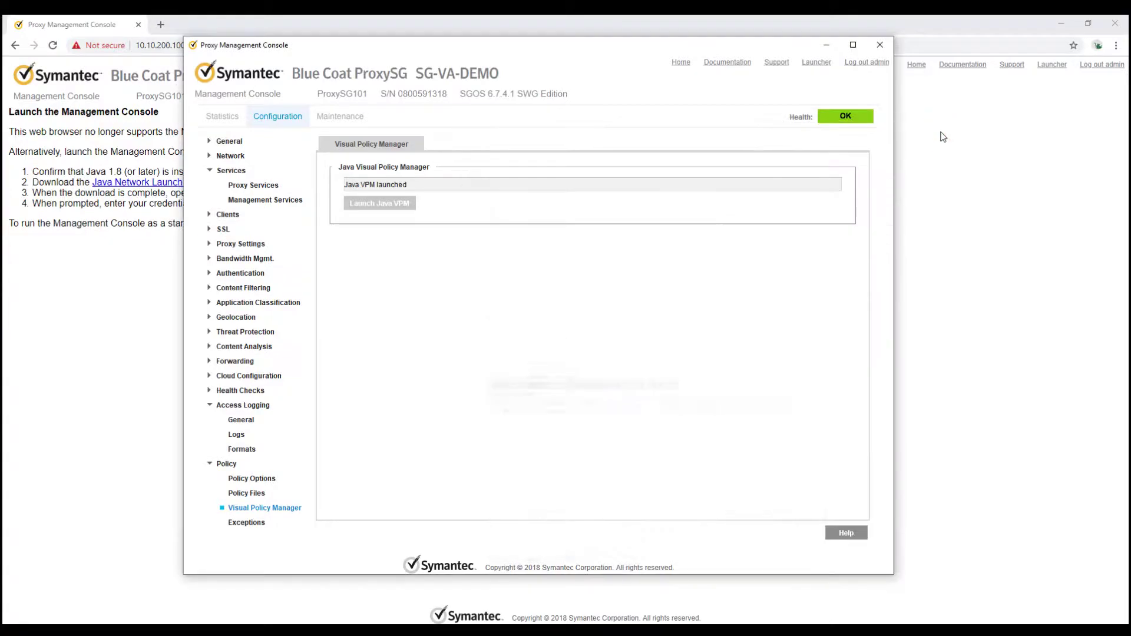
{"action": "left_click", "coordinate": [559, 260]}
{"action": "left_click", "coordinate": [221, 117]}
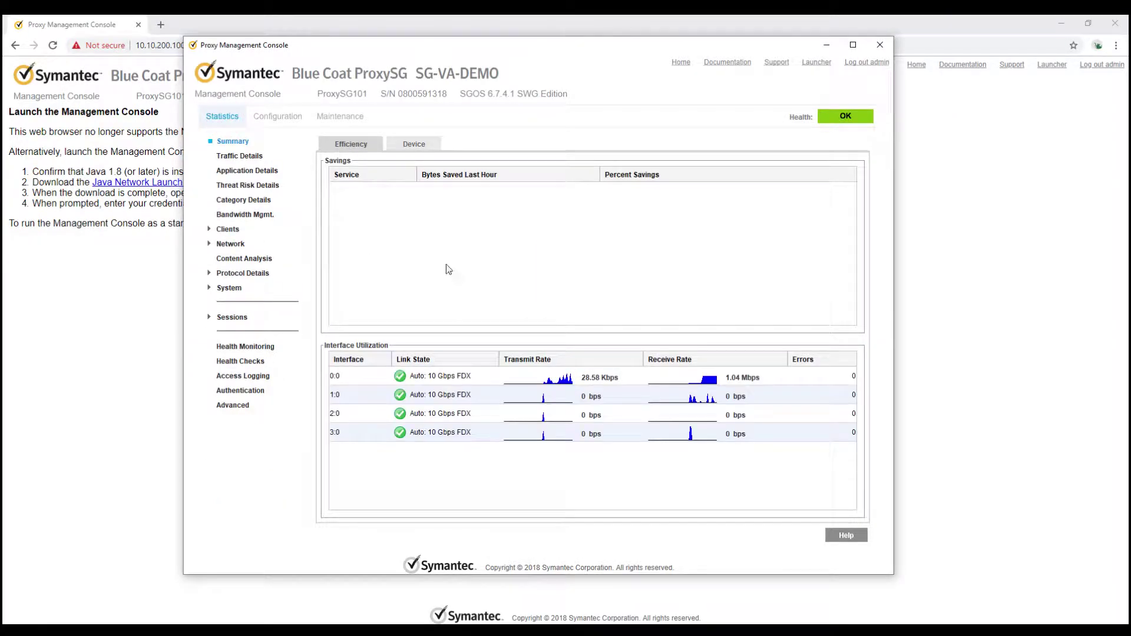
{"action": "left_click", "coordinate": [433, 249]}
{"action": "left_click", "coordinate": [424, 257]}
{"action": "left_click", "coordinate": [417, 272]}
Show and refresh the Sessions > Active Sessions list, which has zero proxied sessions.
{"action": "left_click", "coordinate": [232, 316]}
{"action": "left_click", "coordinate": [254, 331]}
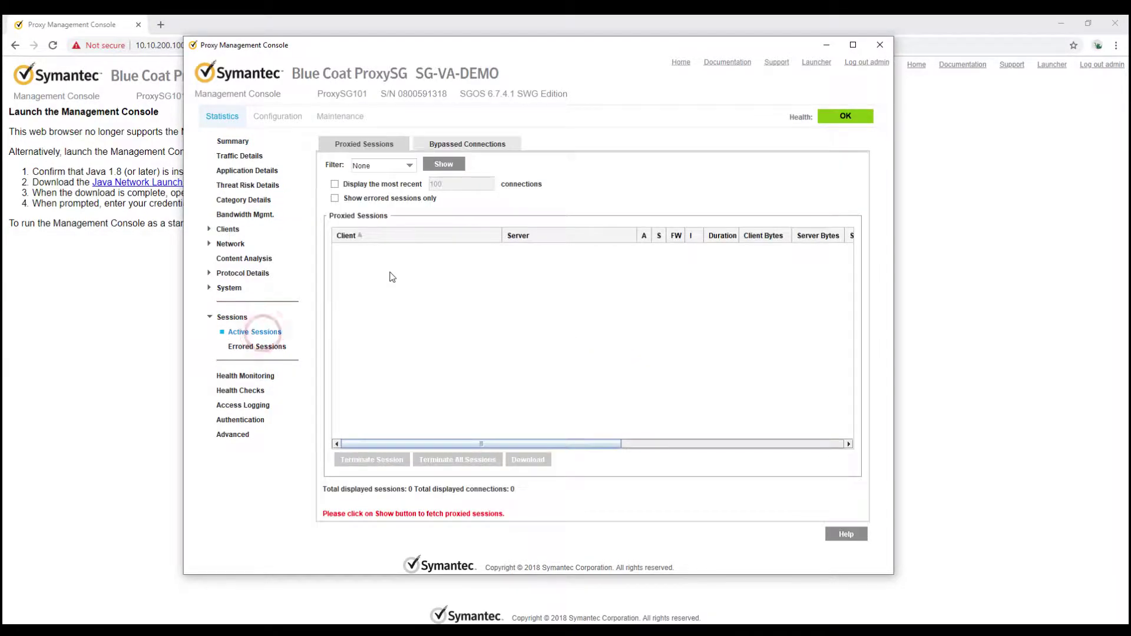
{"action": "left_click", "coordinate": [444, 167]}
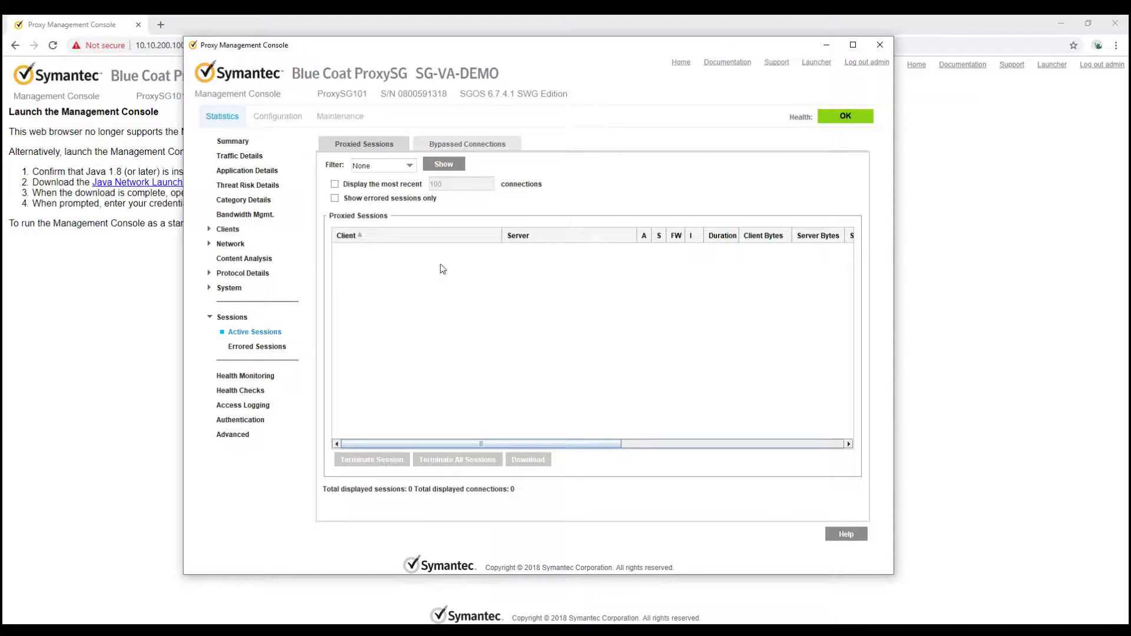
{"action": "left_click", "coordinate": [537, 341]}
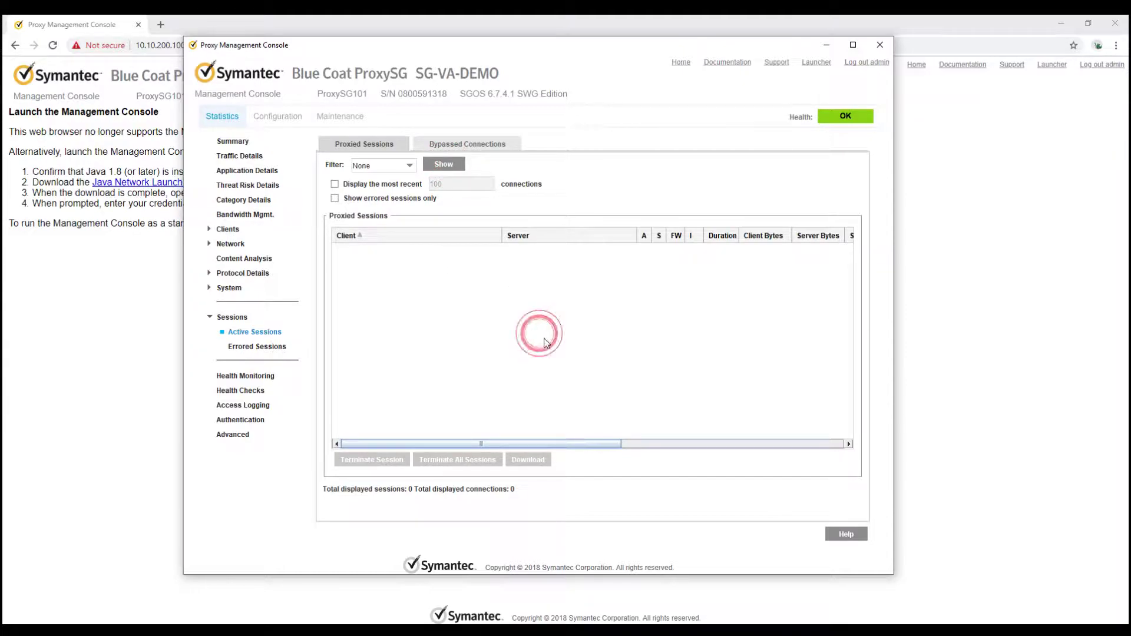
{"action": "left_click", "coordinate": [437, 164]}
{"action": "left_click", "coordinate": [509, 368]}
{"action": "left_click", "coordinate": [496, 350]}
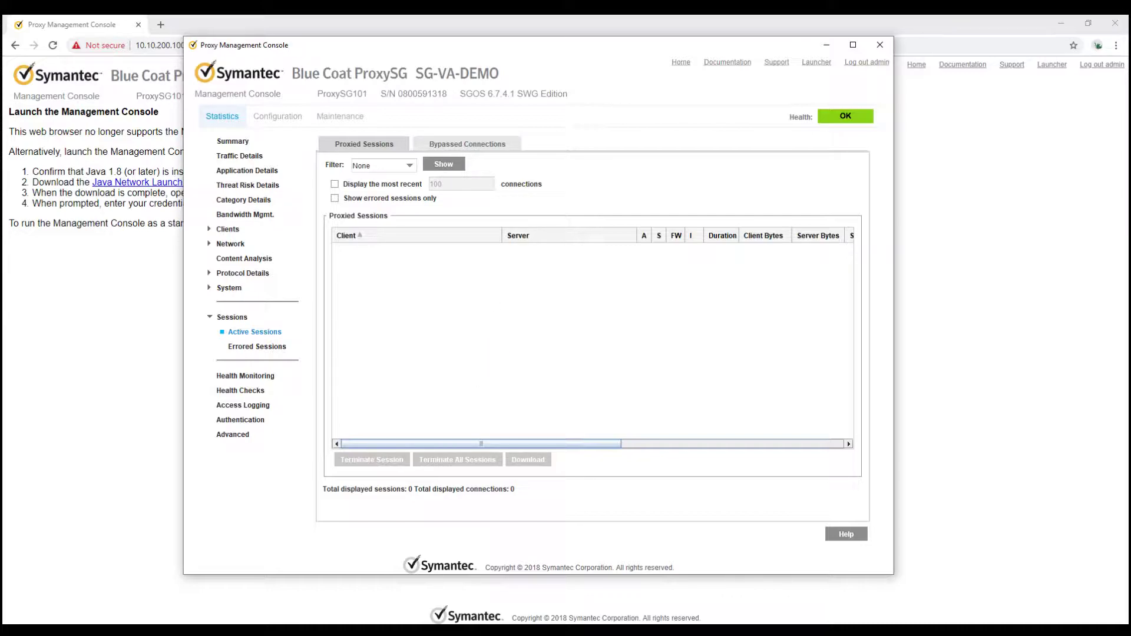
Launch Firefox on the Win7 client VM and bring up its Options page.
{"action": "left_click", "coordinate": [398, 565]}
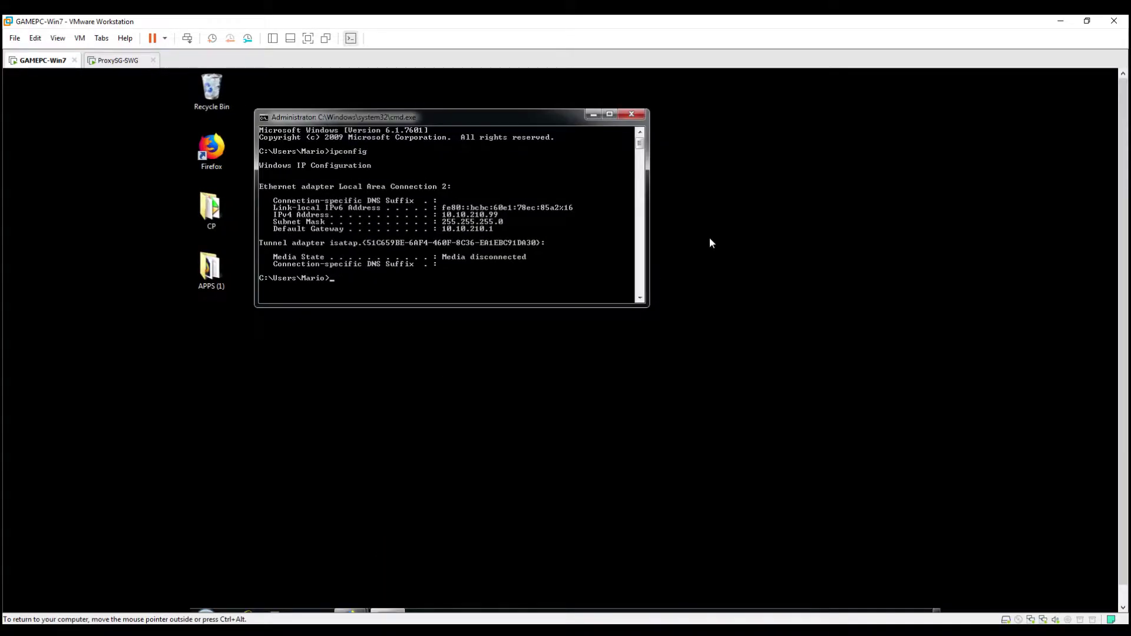
{"action": "left_click", "coordinate": [590, 115]}
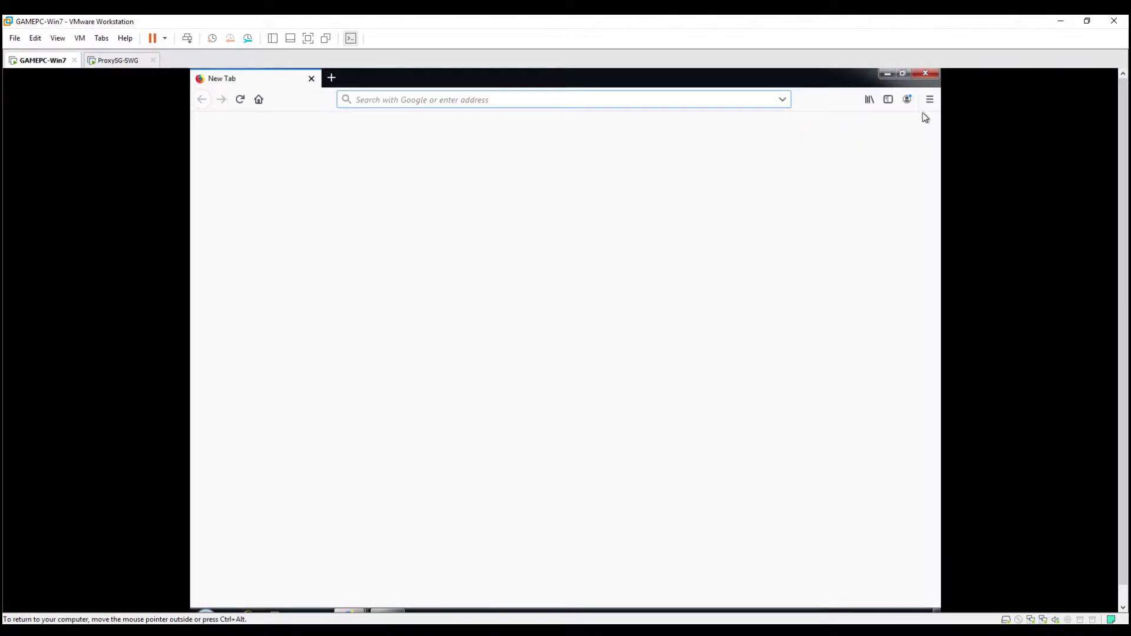
{"action": "left_click", "coordinate": [928, 99]}
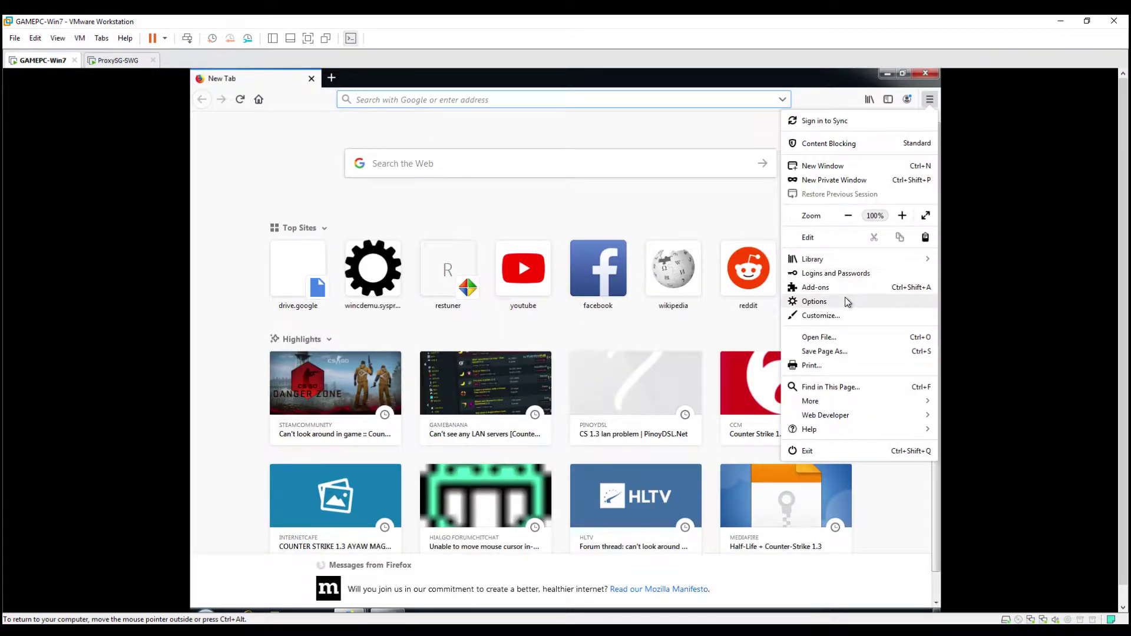
{"action": "left_click", "coordinate": [846, 303]}
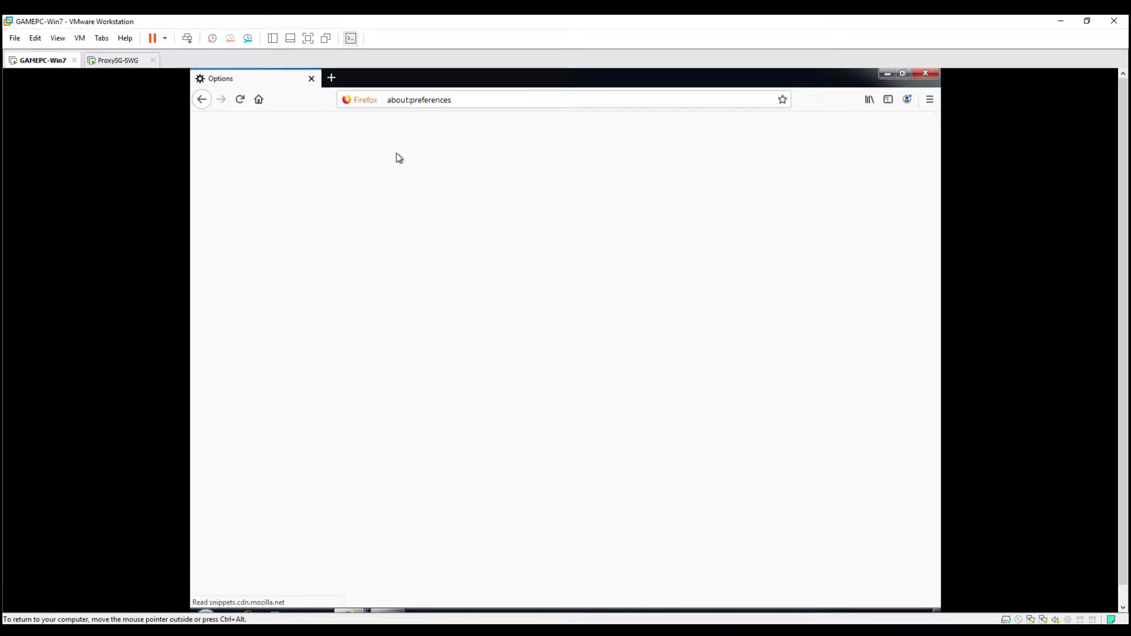
{"action": "type", "text": "pro"}
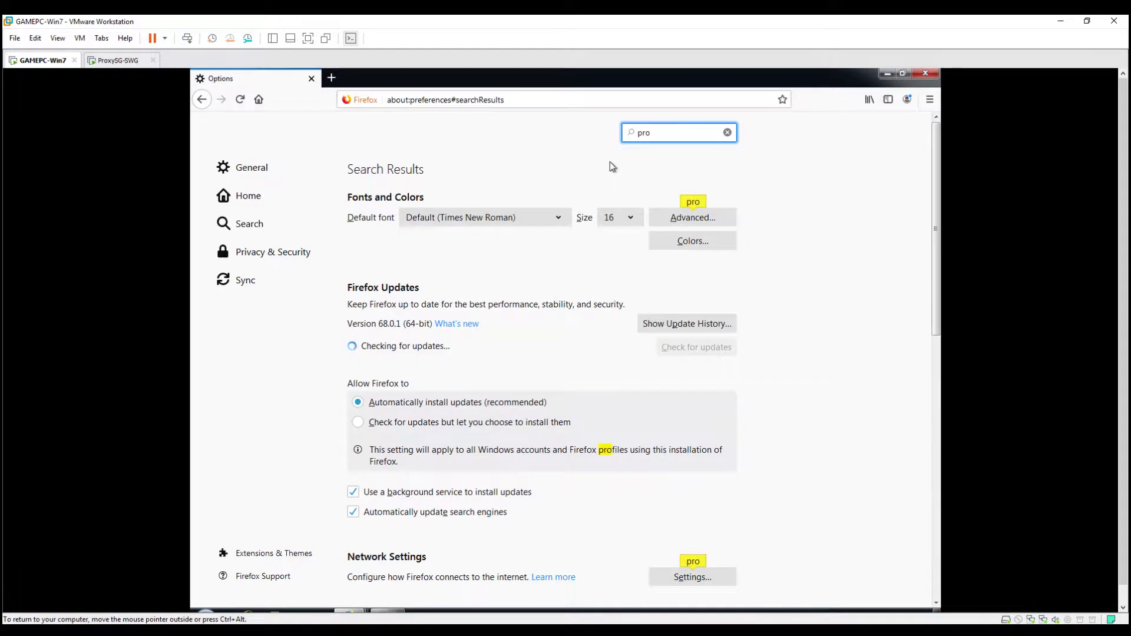
{"action": "type", "text": "x"}
Set a manual proxy of 10.10.200.100, port 8080, for all protocols.
{"action": "left_click", "coordinate": [700, 217]}
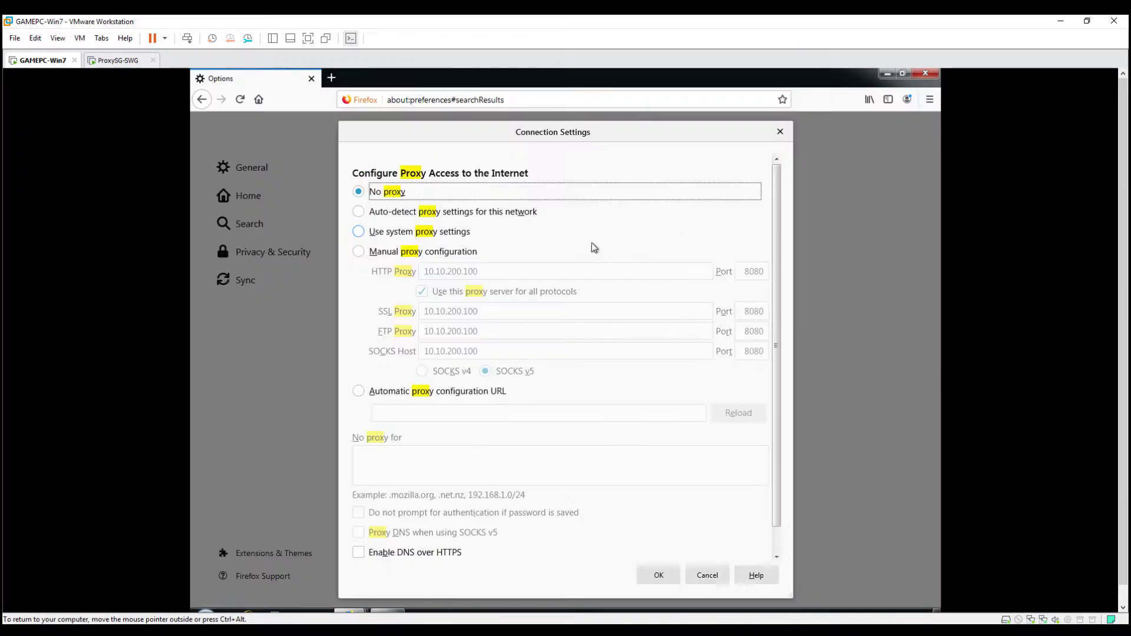
{"action": "left_click", "coordinate": [359, 252]}
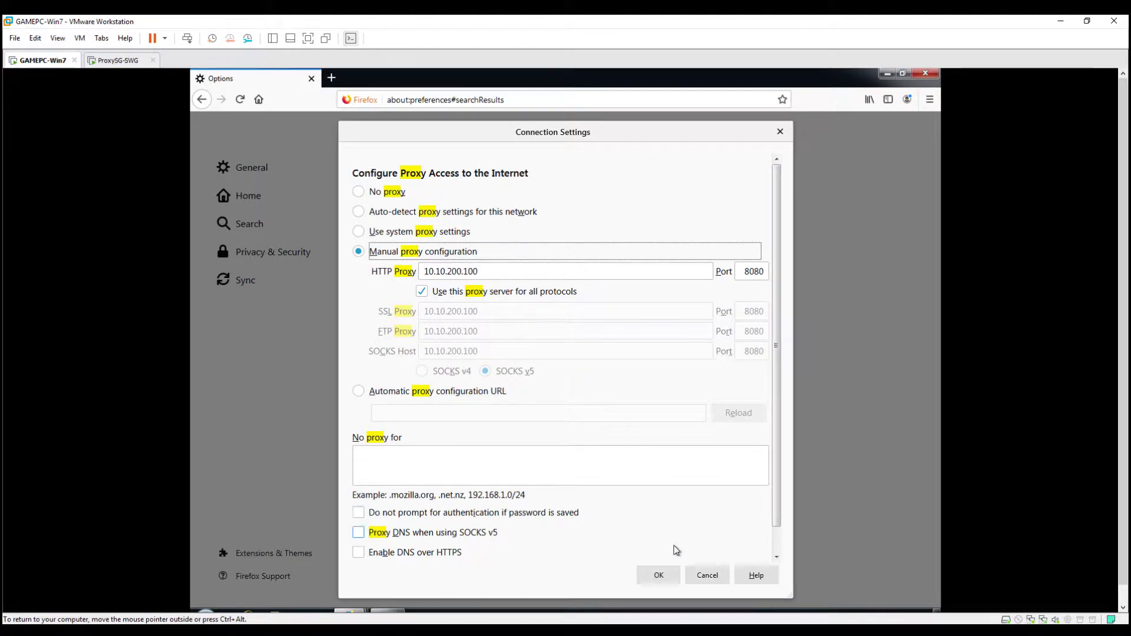
{"action": "left_click", "coordinate": [659, 576]}
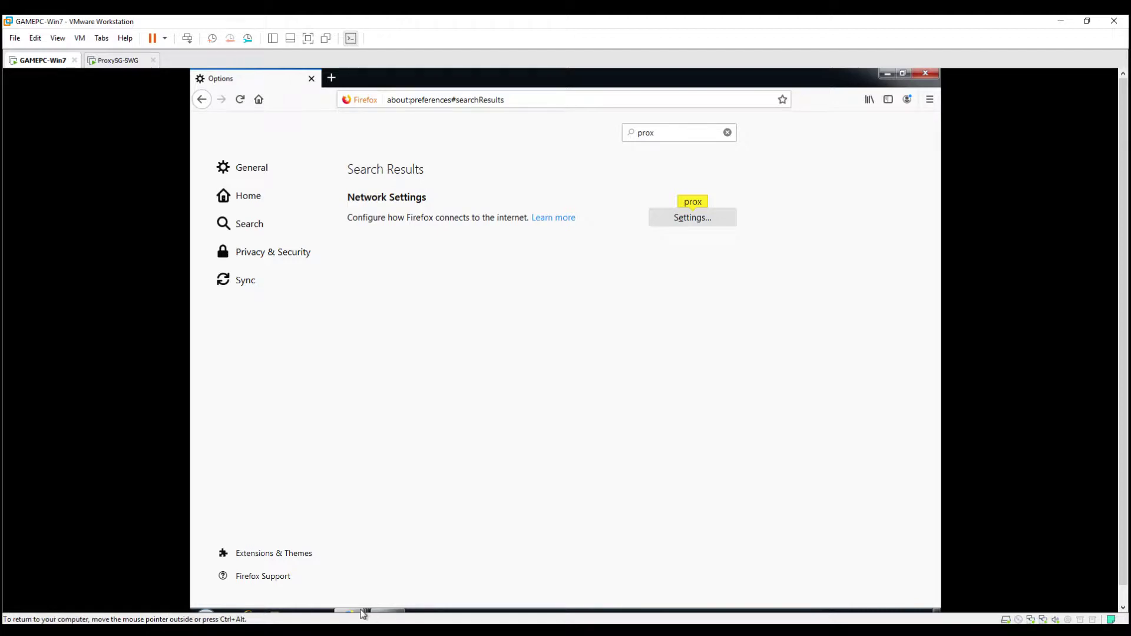
{"action": "left_click", "coordinate": [383, 611]}
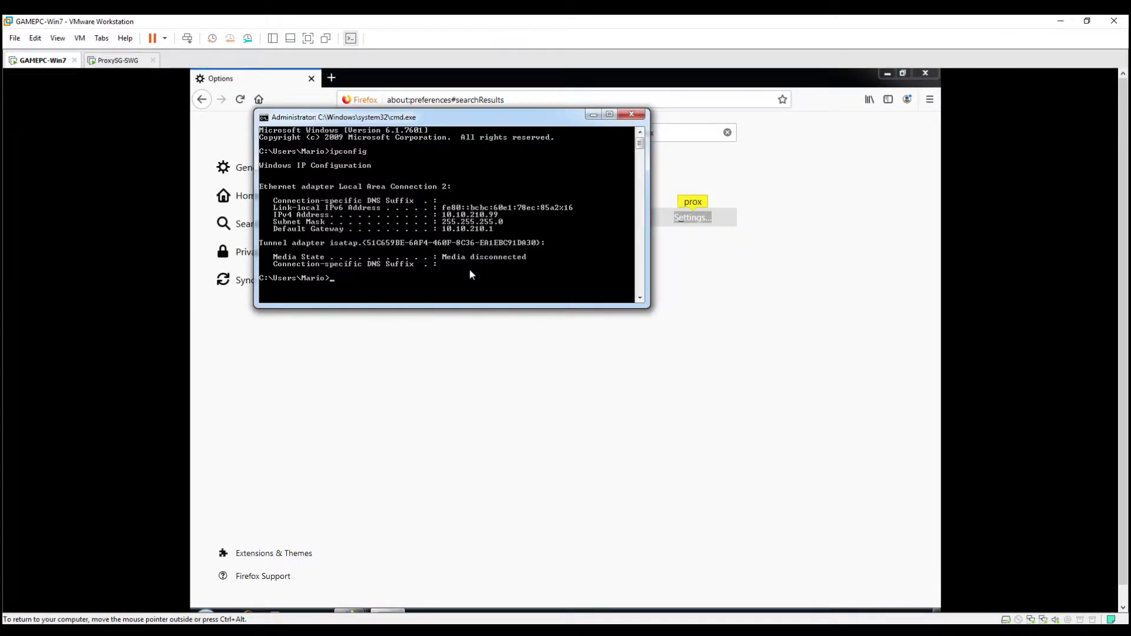
{"action": "type", "text": "p"}
{"action": "type", "text": "ing 10.10"}
{"action": "type", "text": ".200.1"}
{"action": "type", "text": "00"}
Ping 10.10.200.100 and enlarge the console to read 3 of 4 replies.
{"action": "key", "text": "Return"}
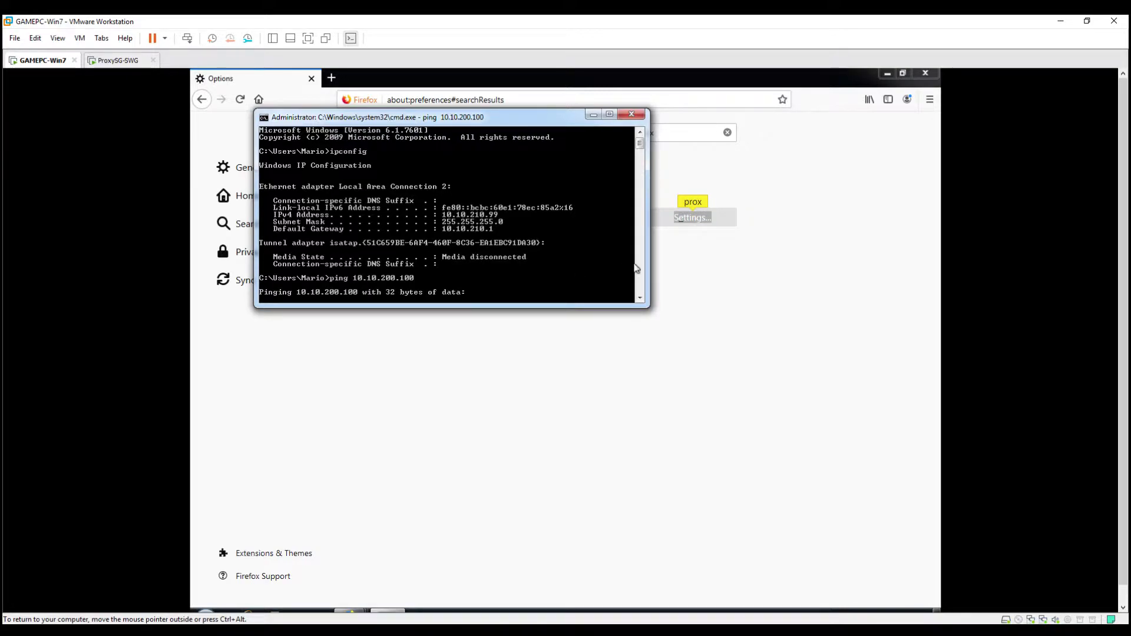
{"action": "left_click", "coordinate": [642, 300]}
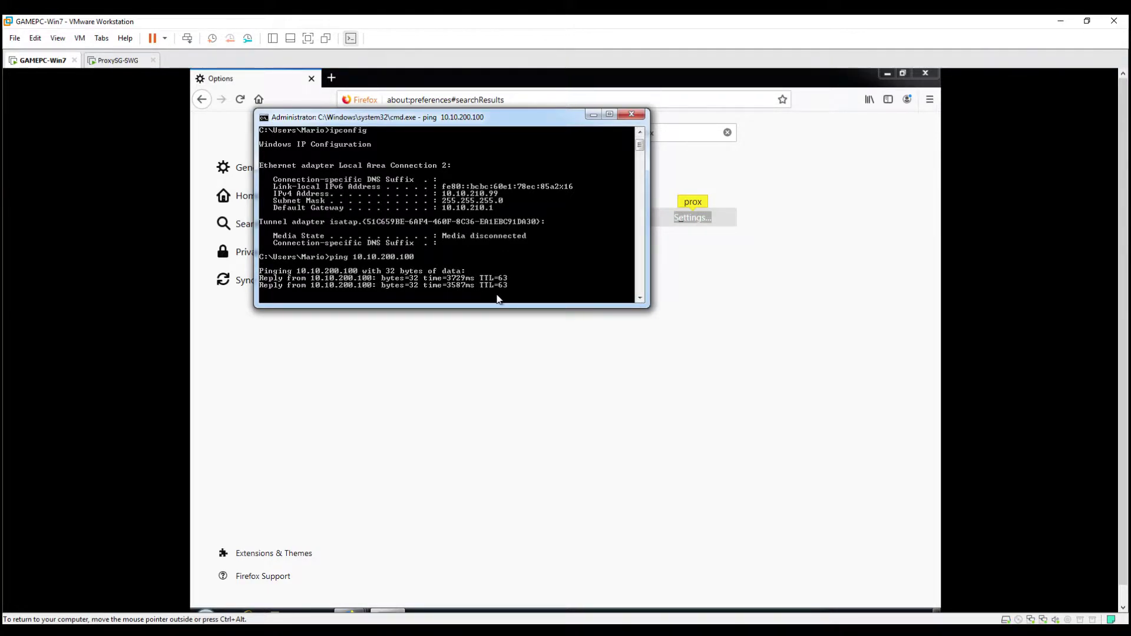
{"action": "left_click_drag", "start_coordinate": [649, 307], "coordinate": [658, 423]}
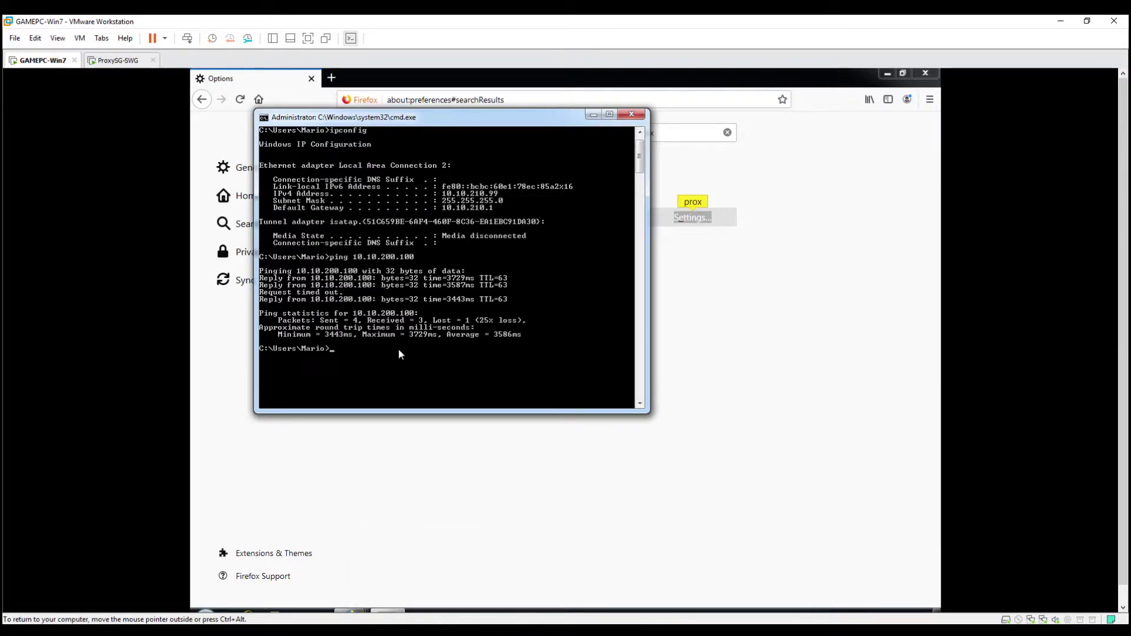
Load google.com in a new Firefox tab.
{"action": "left_click", "coordinate": [592, 114]}
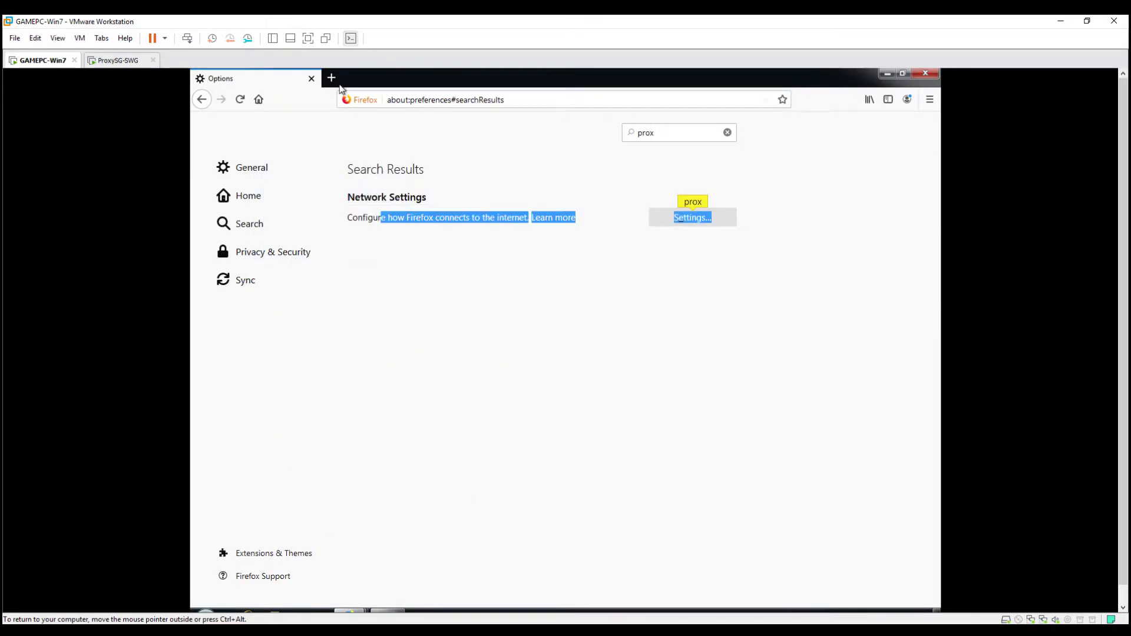
{"action": "left_click", "coordinate": [332, 79]}
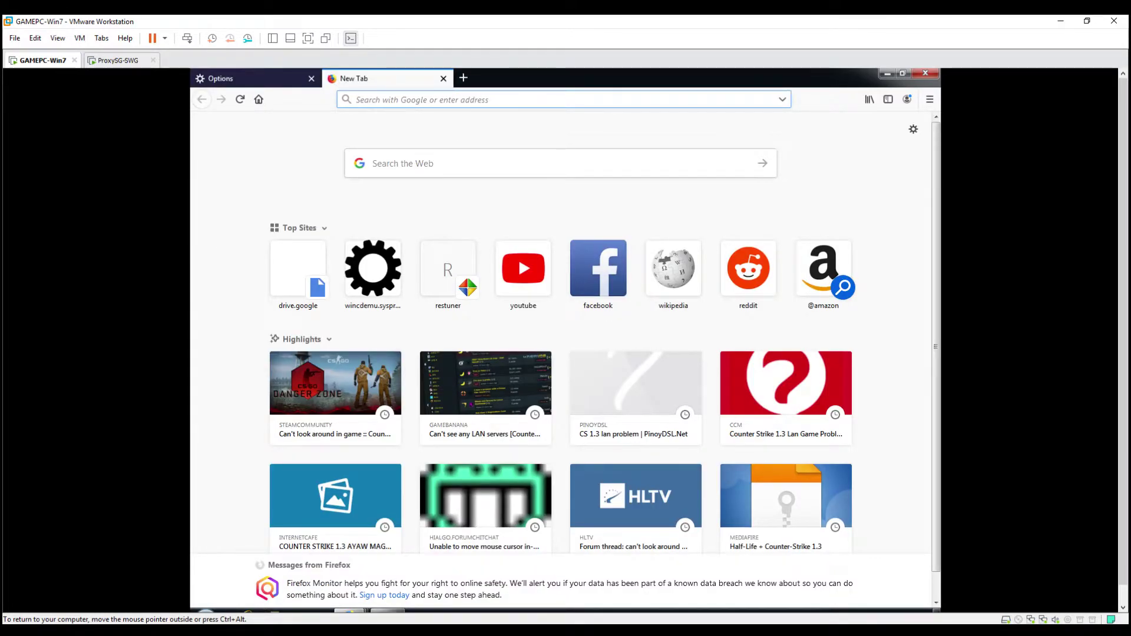
{"action": "type", "text": "google.com"}
{"action": "key", "text": "Return"}
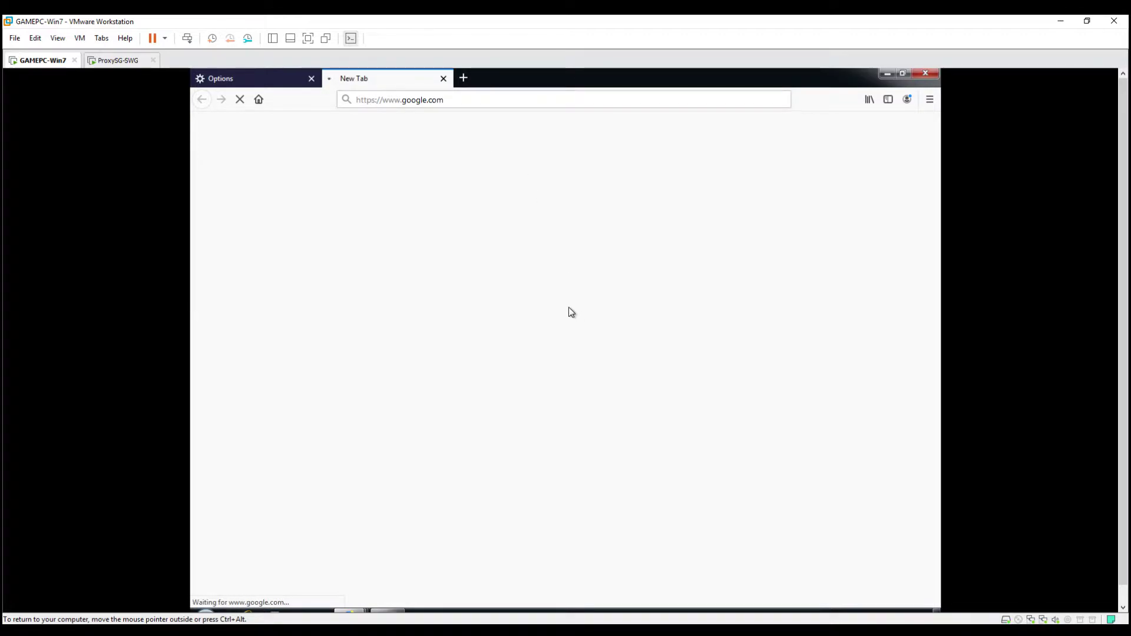
{"action": "key", "text": "ctrl+alt"}
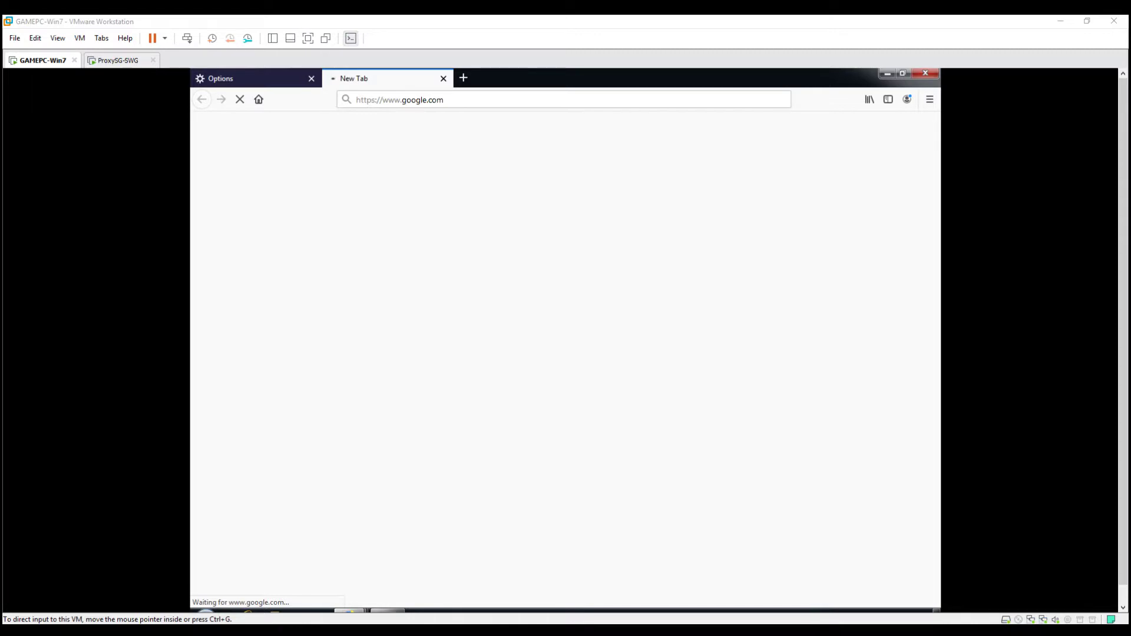
Re-enter google.com in the address bar and reload the Google page.
{"action": "left_click", "coordinate": [395, 99]}
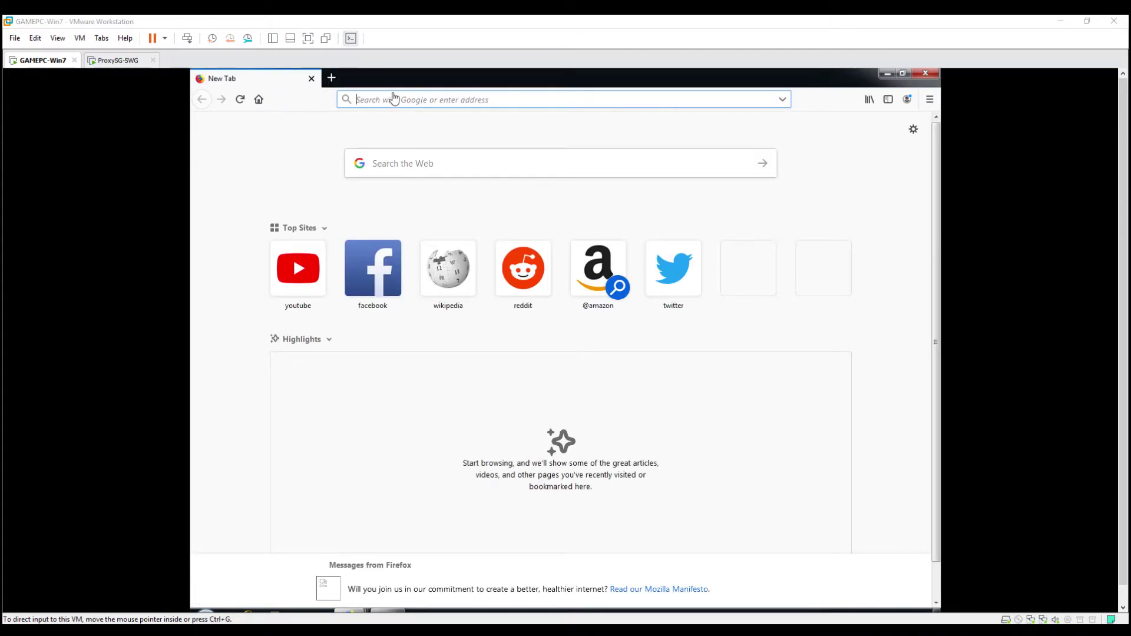
{"action": "type", "text": "goo"}
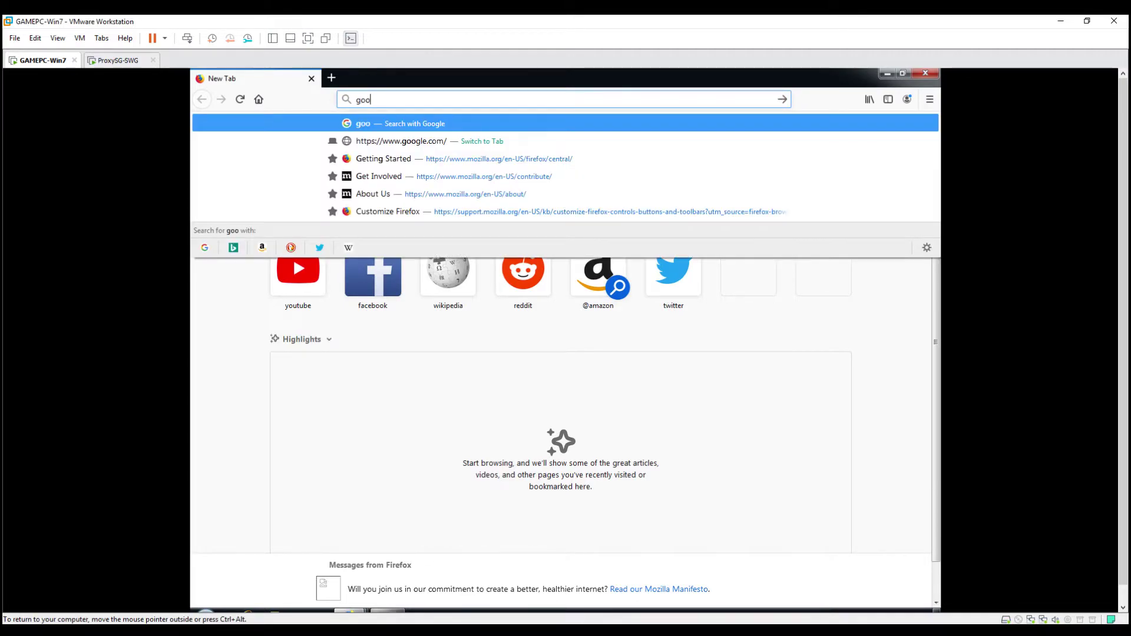
{"action": "type", "text": "gle.com"}
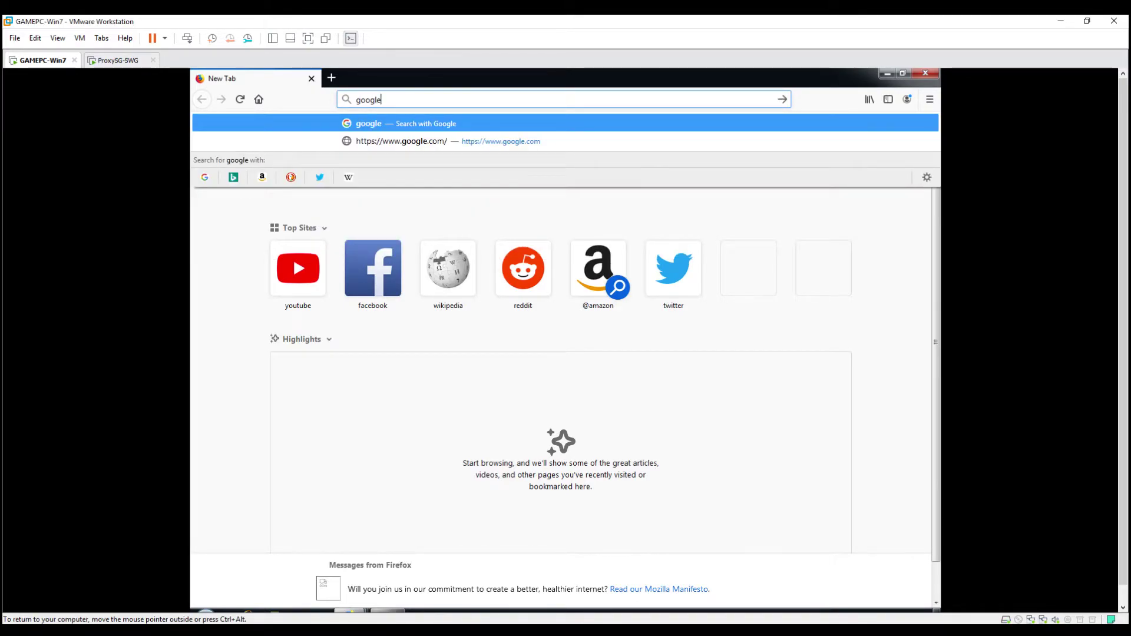
{"action": "key", "text": "Return"}
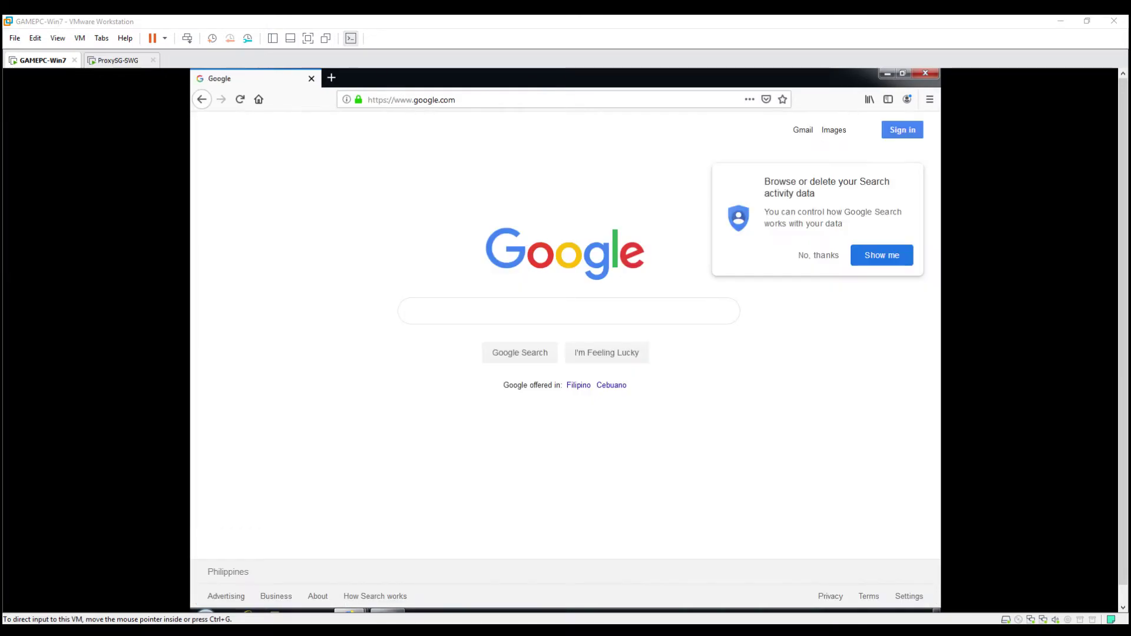
{"action": "left_click", "coordinate": [239, 104]}
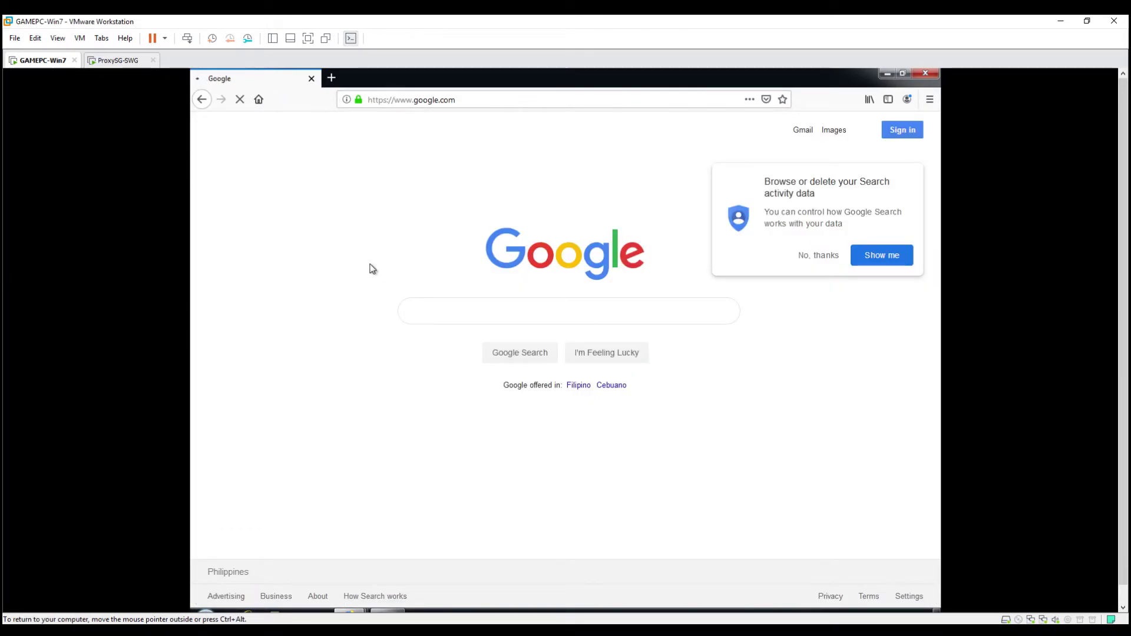
{"action": "mouse_move", "coordinate": [352, 613]}
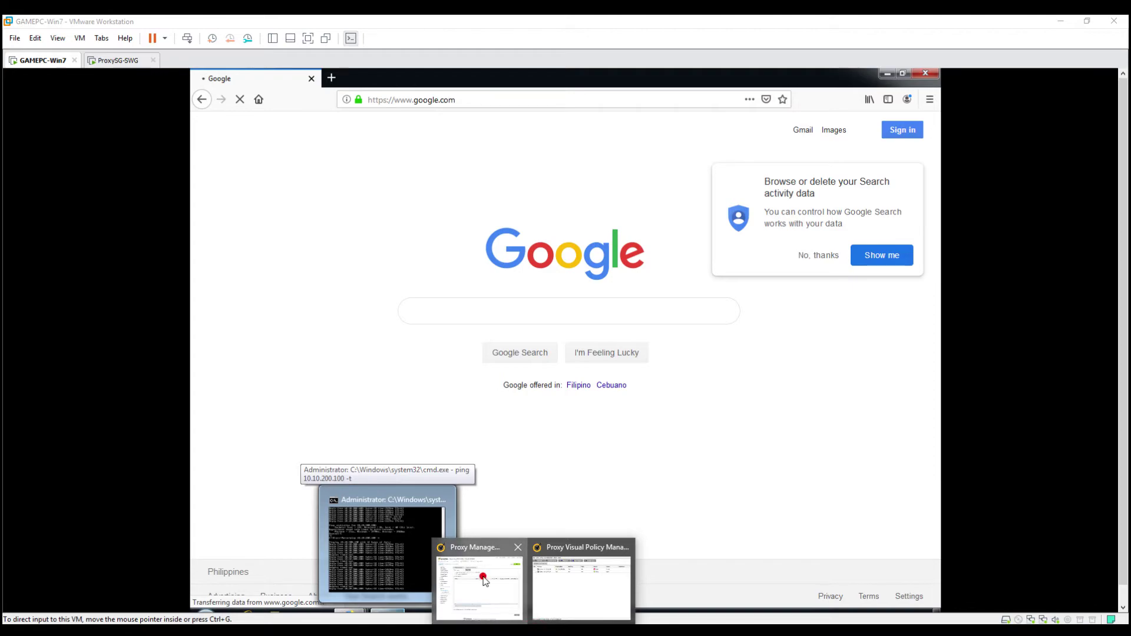
Show active sessions: three Explicit HTTP sessions from 10.10.210.99, including google.com.
{"action": "left_click", "coordinate": [486, 579]}
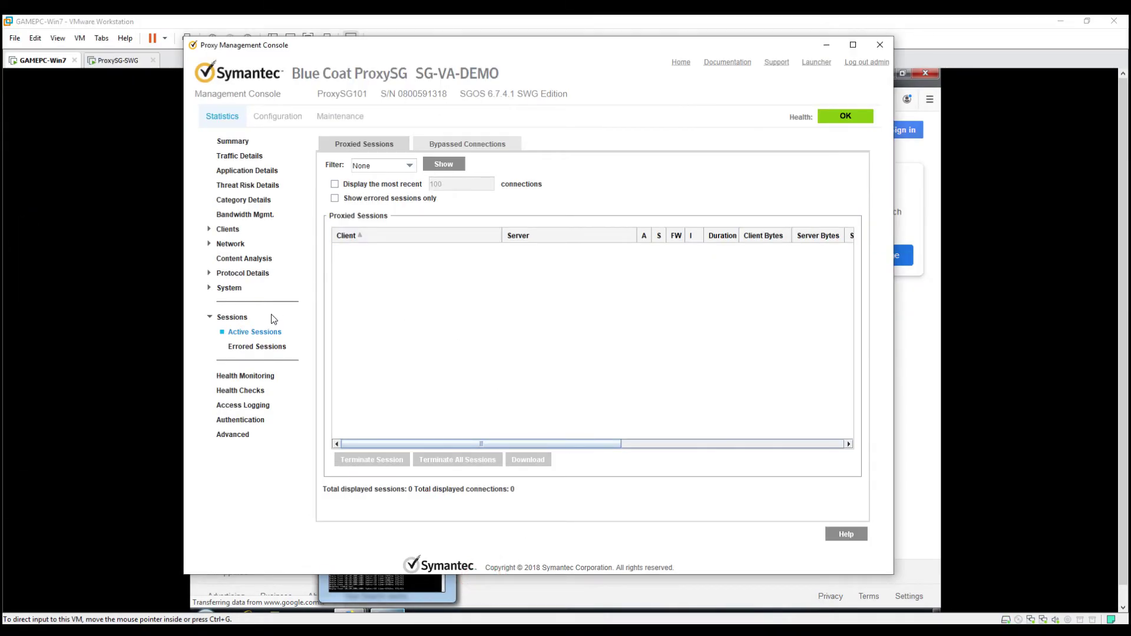
{"action": "left_click", "coordinate": [437, 347]}
{"action": "left_click", "coordinate": [444, 166]}
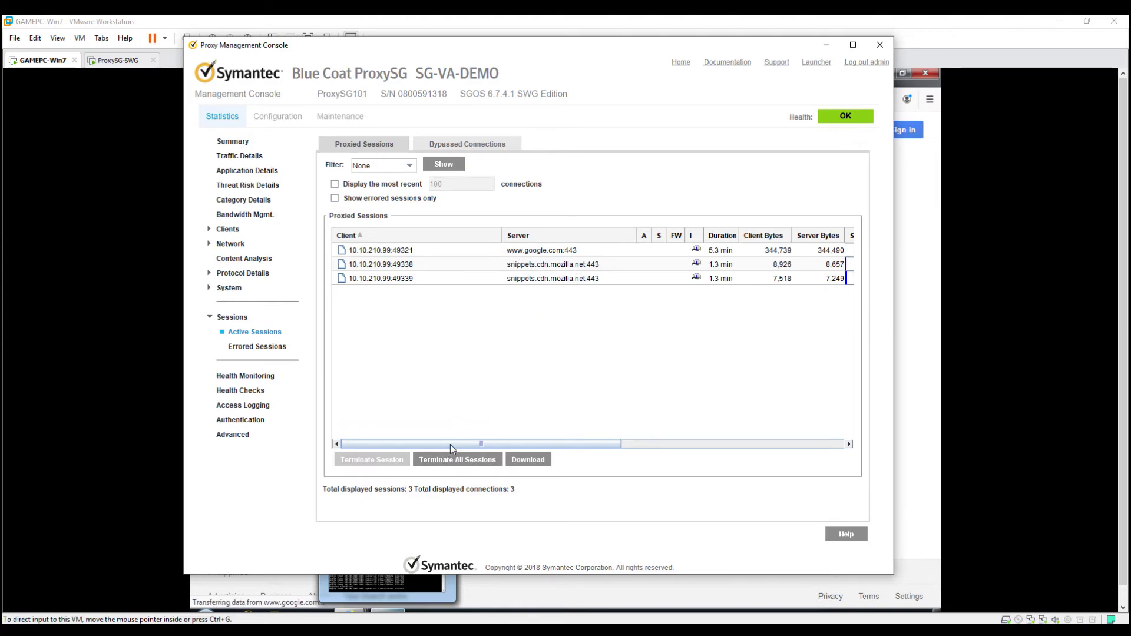
{"action": "mouse_move", "coordinate": [449, 445]}
{"action": "left_mouse_down"}
{"action": "mouse_move", "coordinate": [708, 439]}
{"action": "mouse_move", "coordinate": [427, 439]}
{"action": "left_mouse_up"}
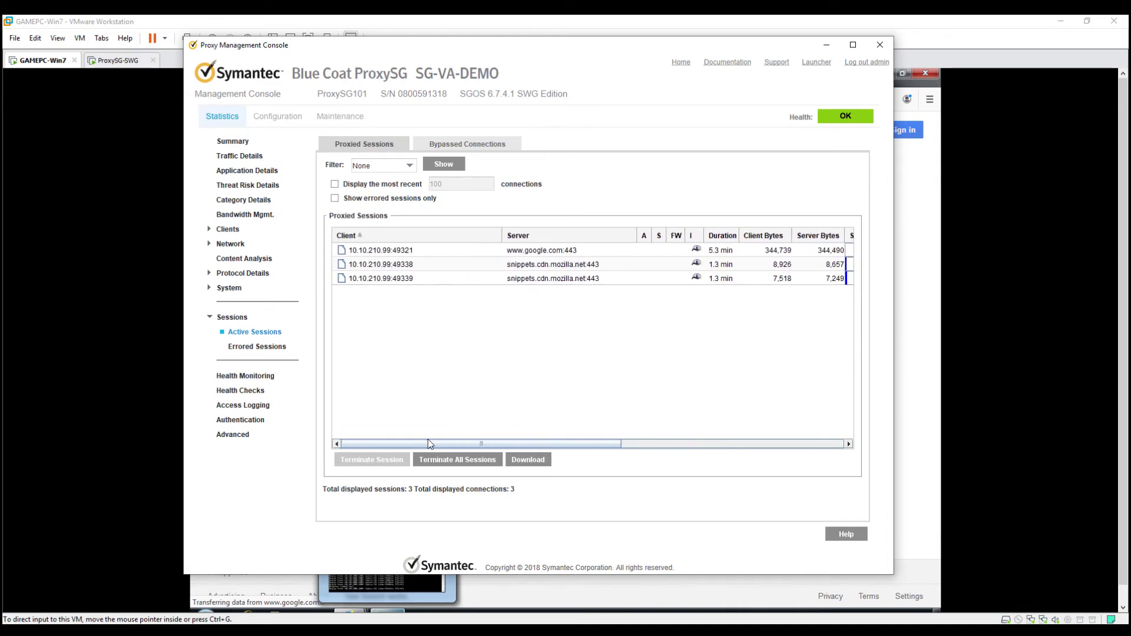
{"action": "left_click", "coordinate": [488, 363]}
View Statistics > Summary: Explicit HTTP savings of 439.97 KB and interface utilization.
{"action": "left_click", "coordinate": [233, 140]}
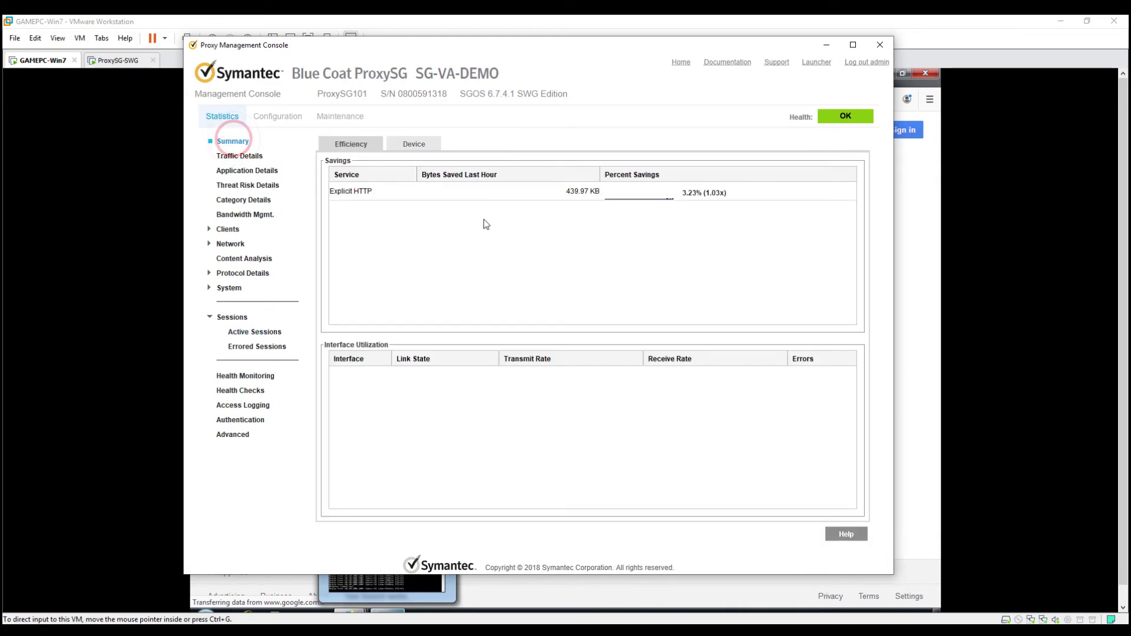
{"action": "left_click", "coordinate": [522, 246]}
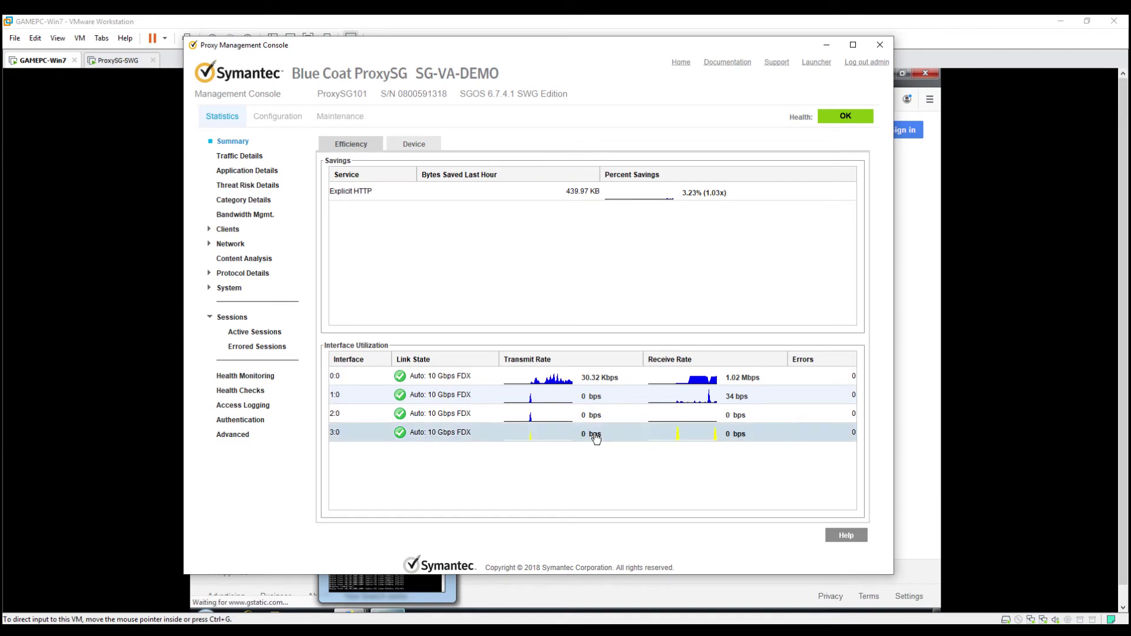
{"action": "left_click", "coordinate": [492, 253]}
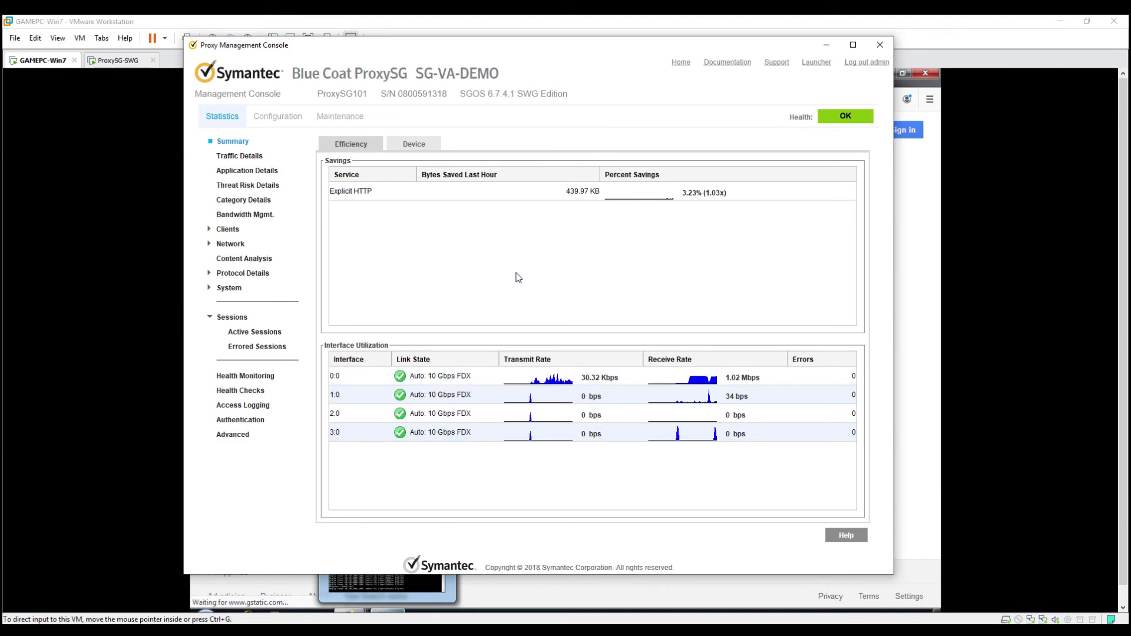
{"action": "left_click", "coordinate": [602, 255]}
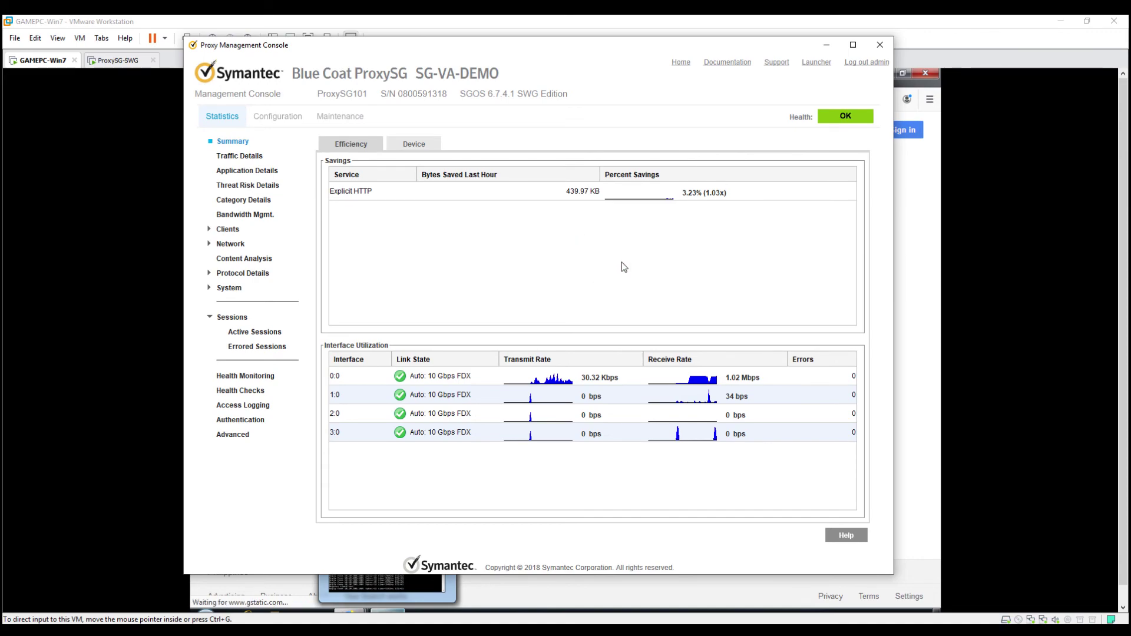